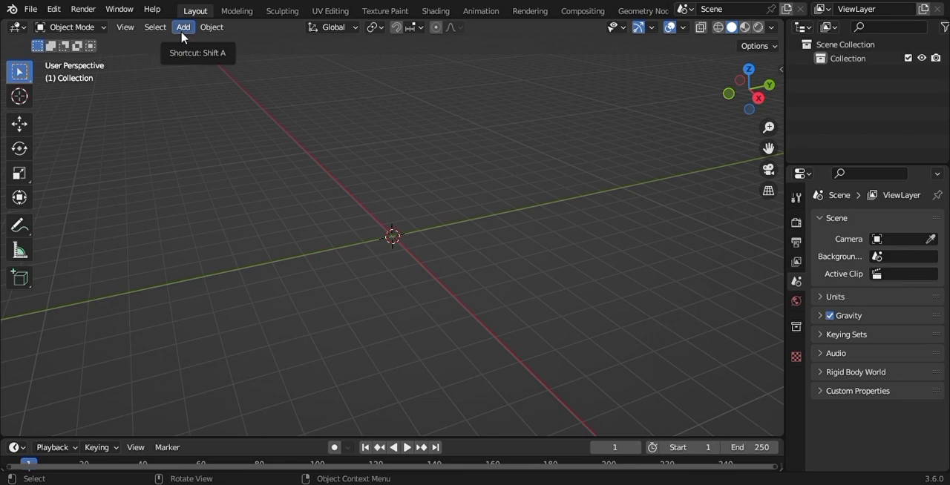
- Add a cylinder mesh at the world origin with the cap fill type set to Triangle Fan
click(183, 29)
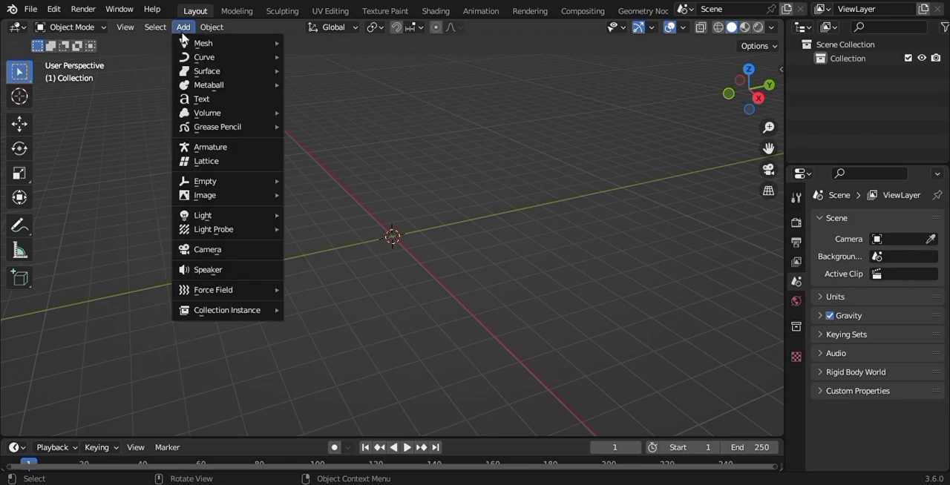
mouse_move(199, 43)
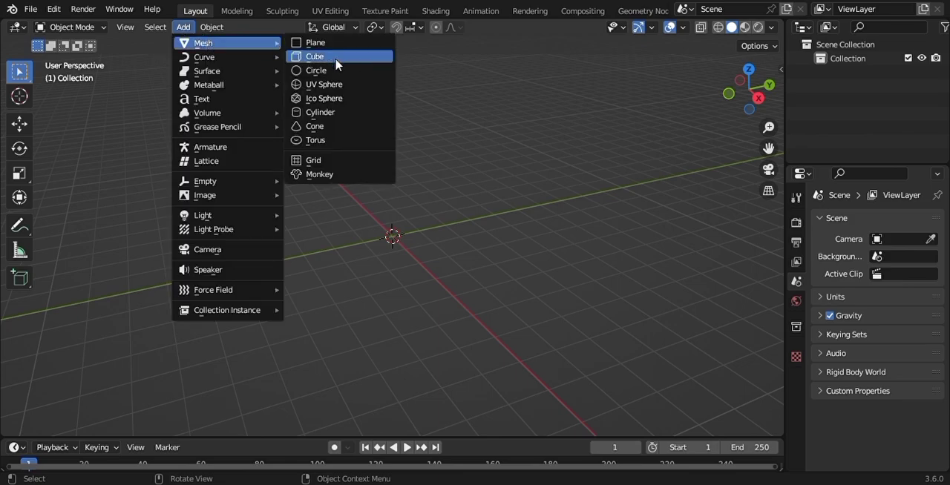
click(333, 113)
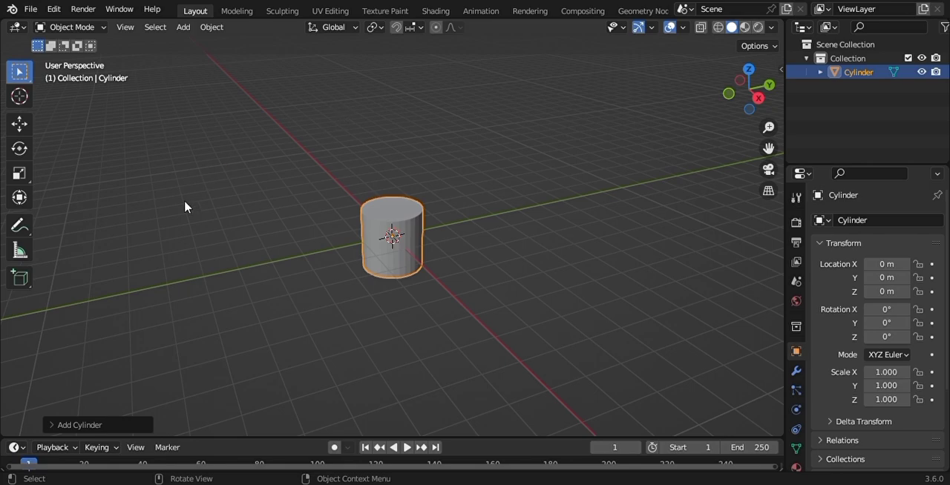
click(105, 426)
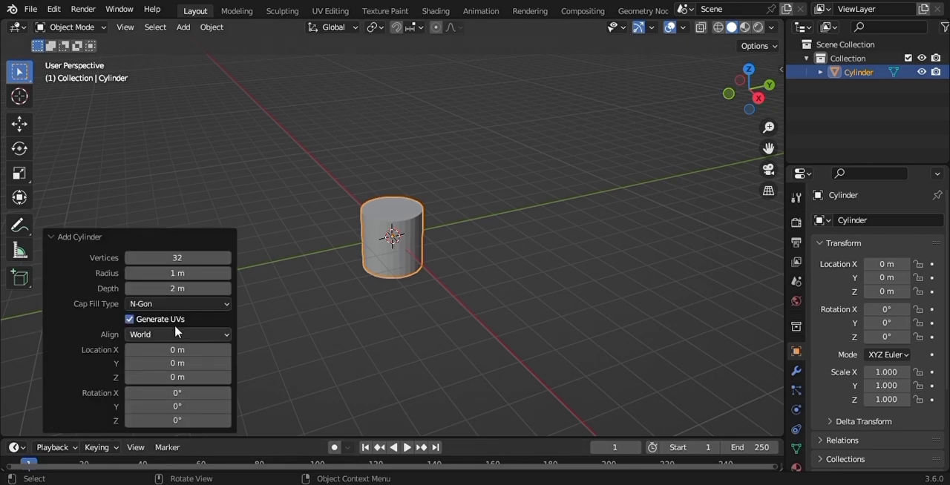
click(184, 303)
click(182, 351)
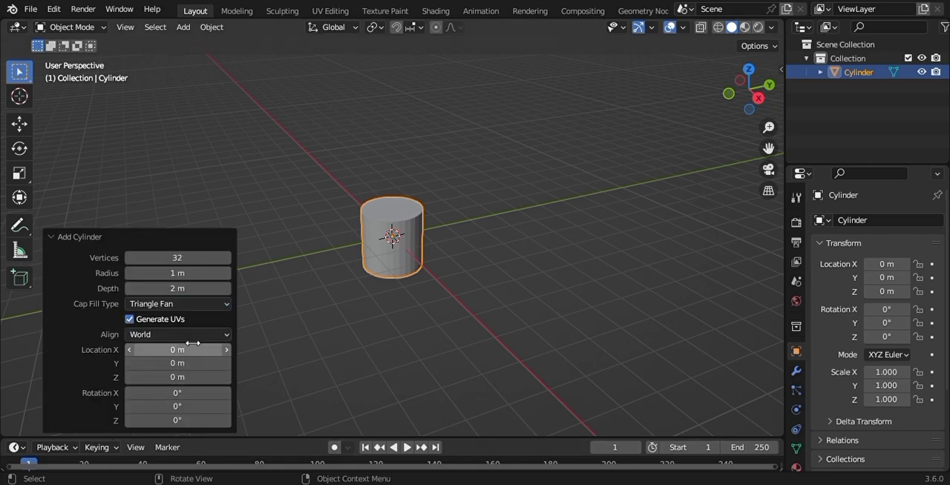
click(476, 219)
click(397, 227)
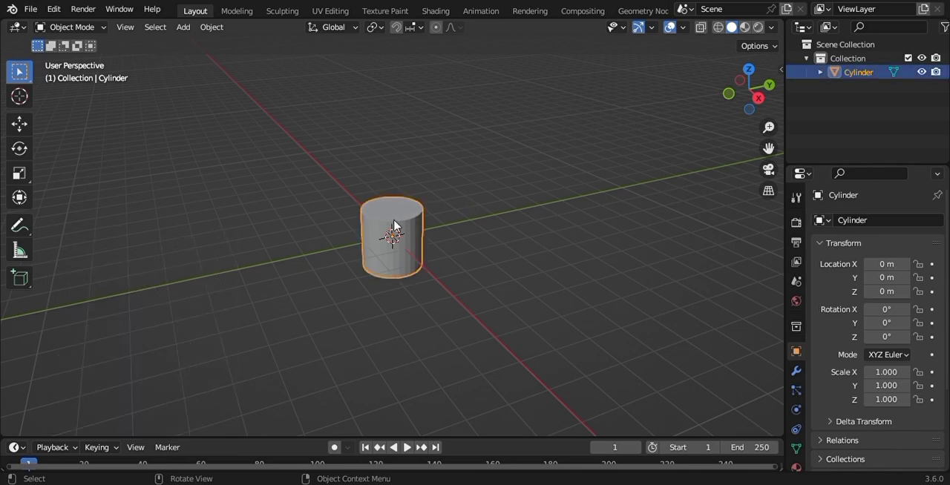
- In Edit Mode, flatten the whole cylinder to about 0.17 along Z and scale it up uniformly by about 2.32
click(62, 30)
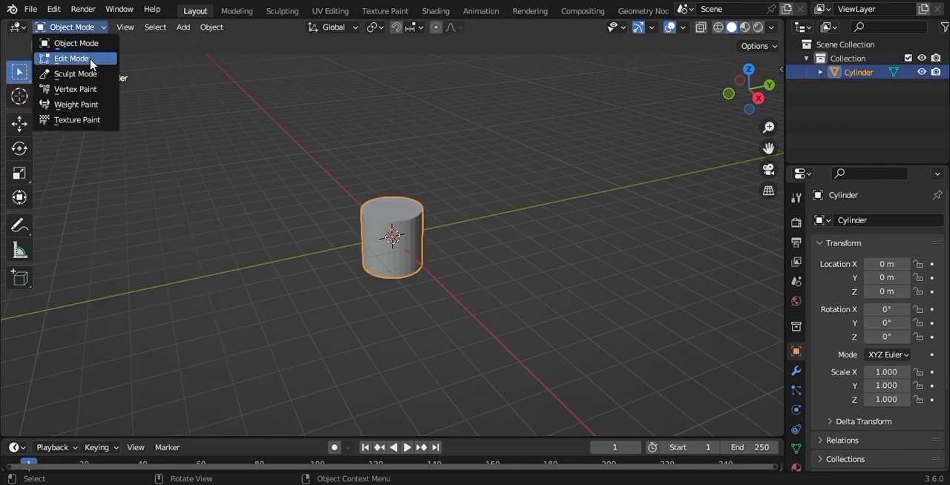
click(82, 59)
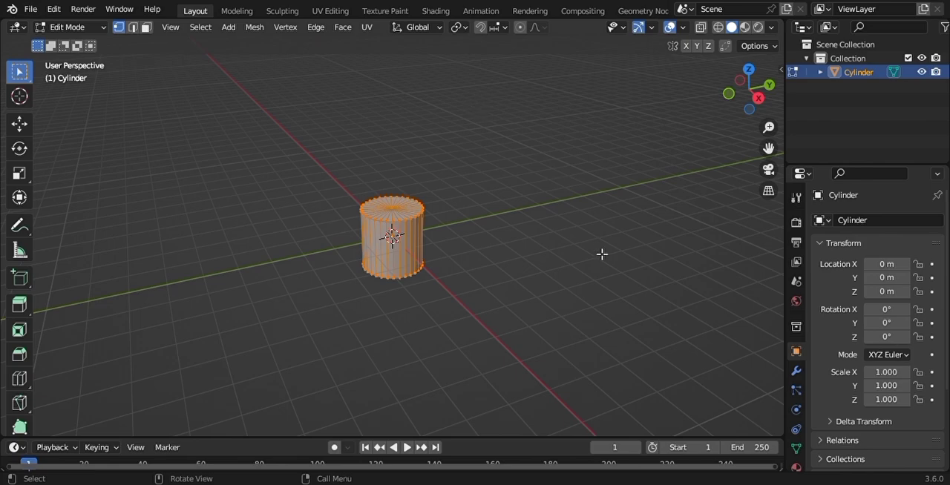
key(s)
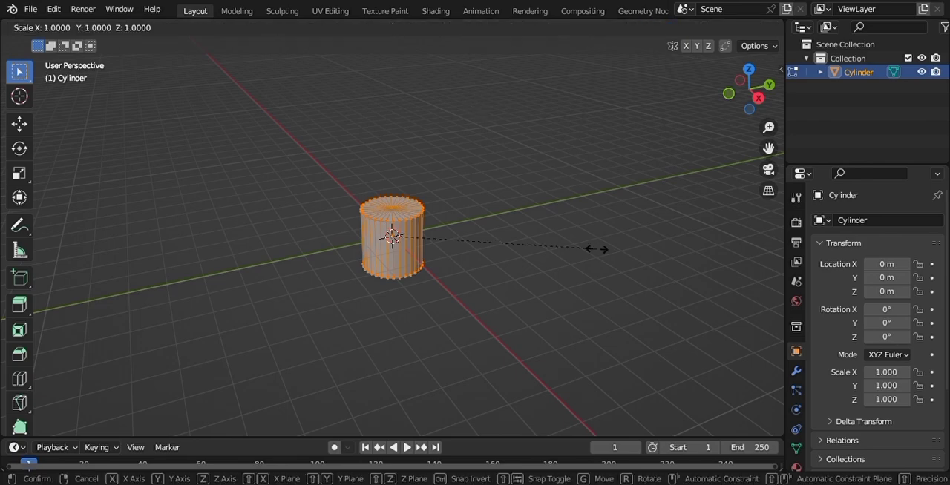
key(z)
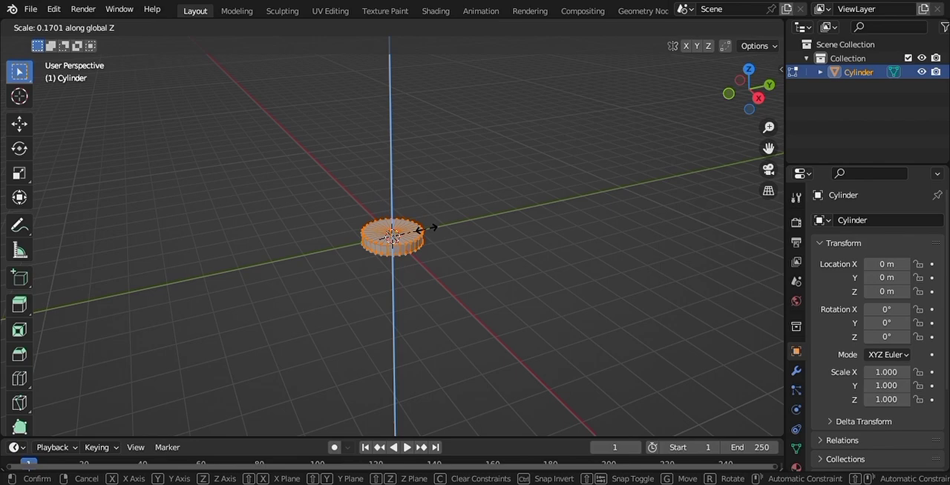
click(431, 233)
key(s)
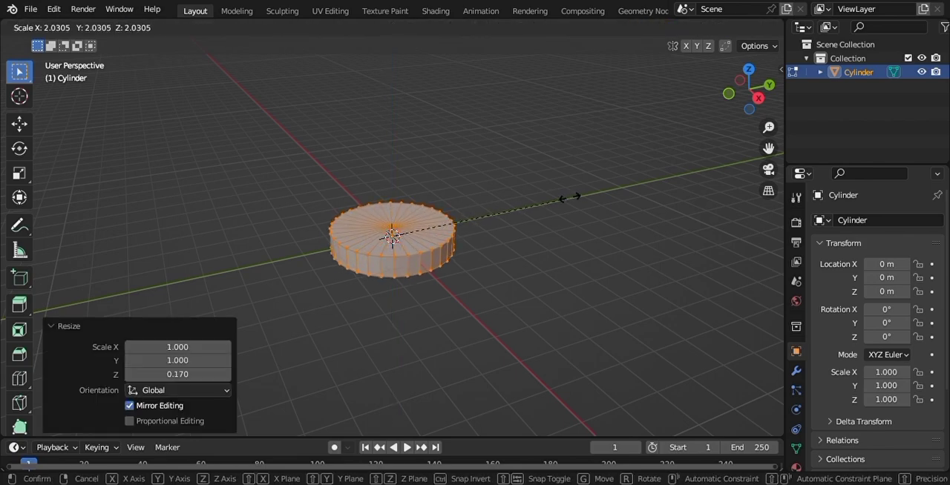
click(595, 199)
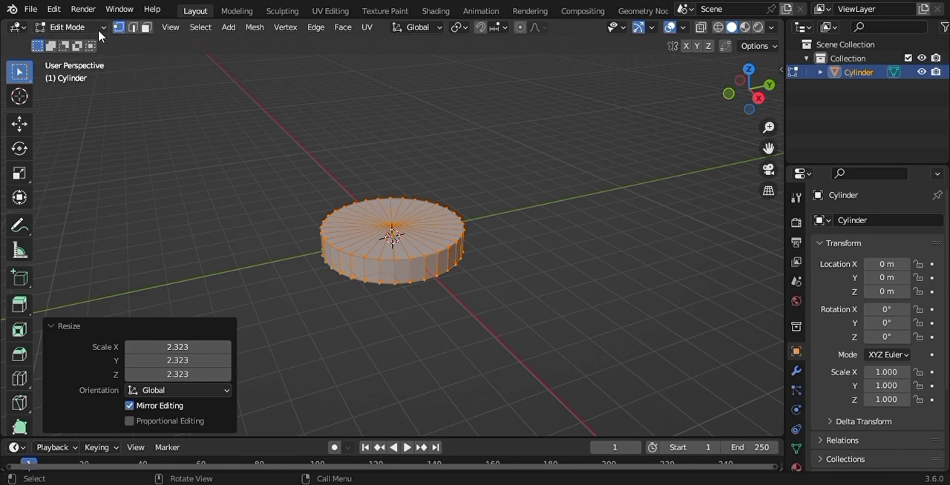
- Bevel the edge loop around the cylinder's top rim with a width of about 0.262 m and 3 segments
click(133, 26)
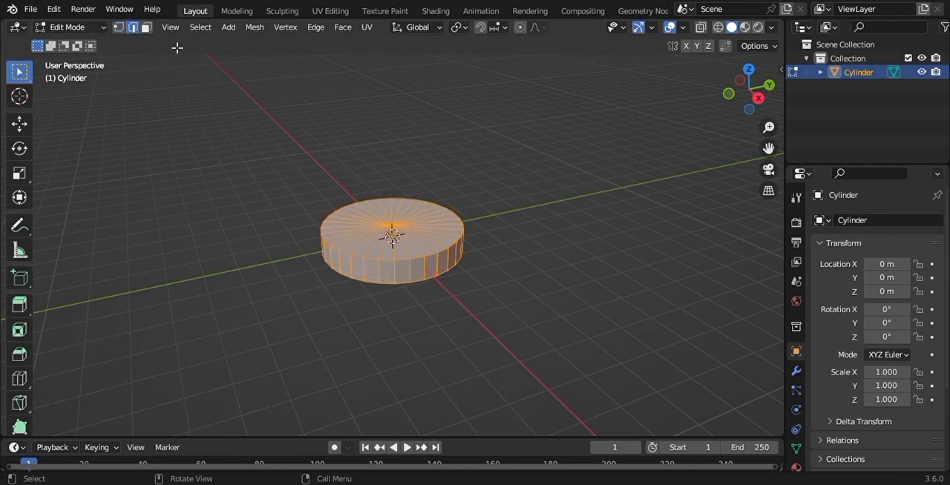
click(563, 192)
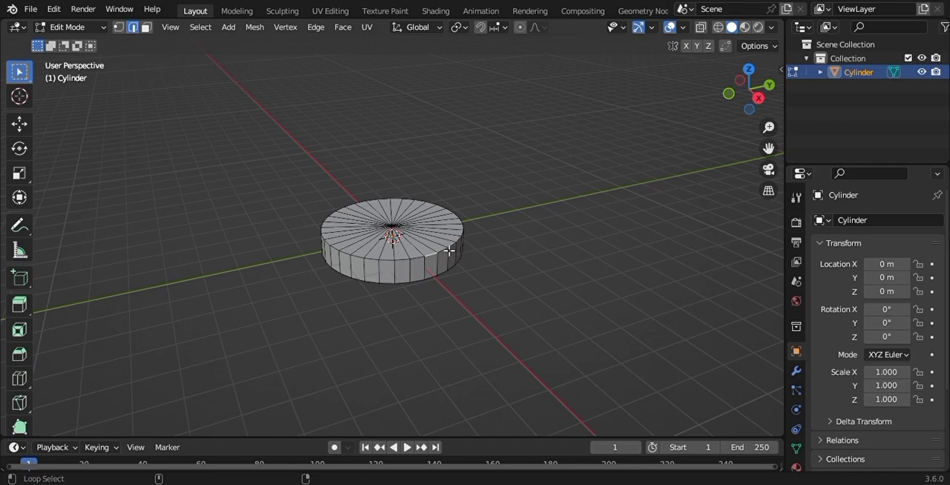
alt+click(453, 253)
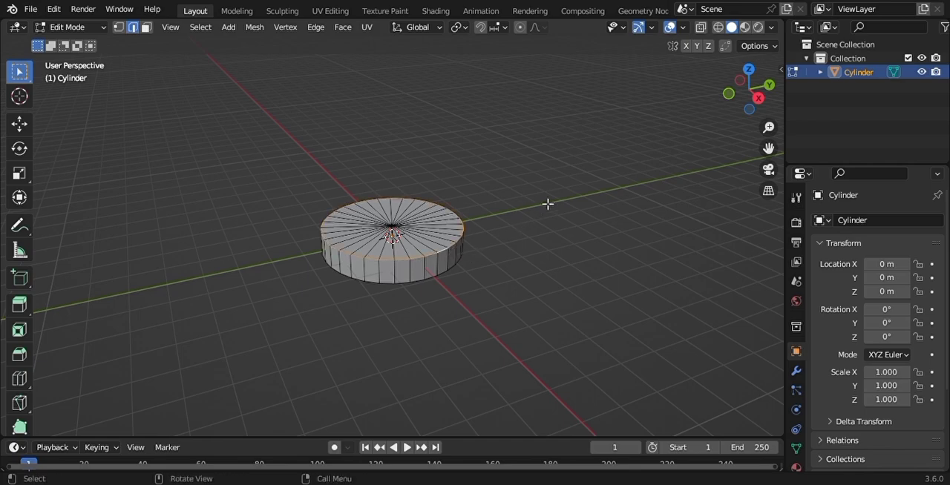
right_click(518, 219)
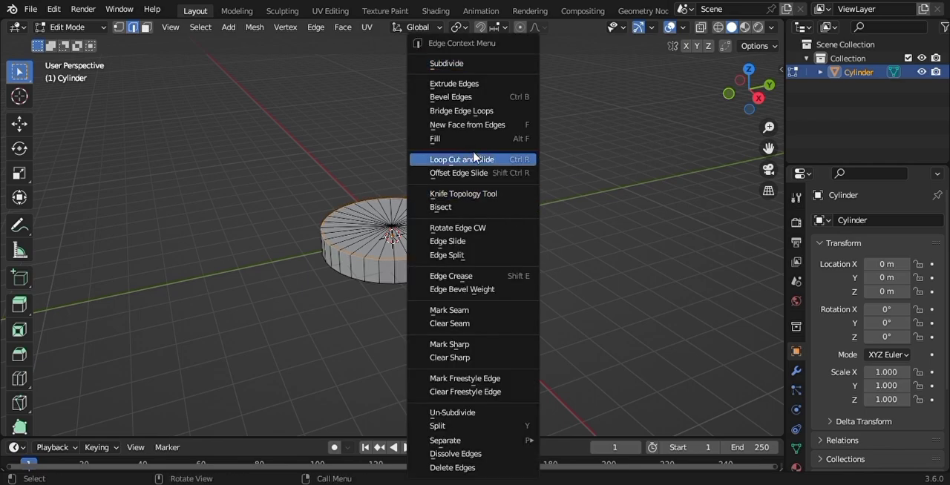
click(474, 98)
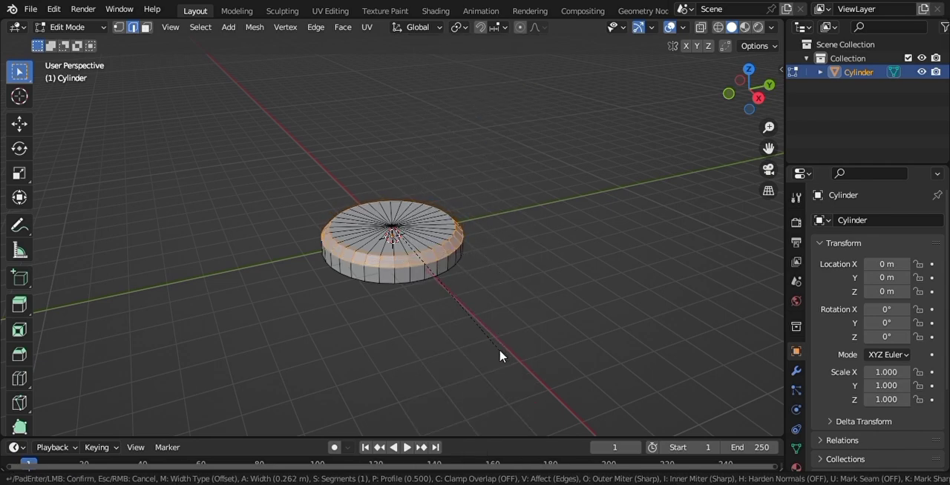
scroll(500, 356, up, 1)
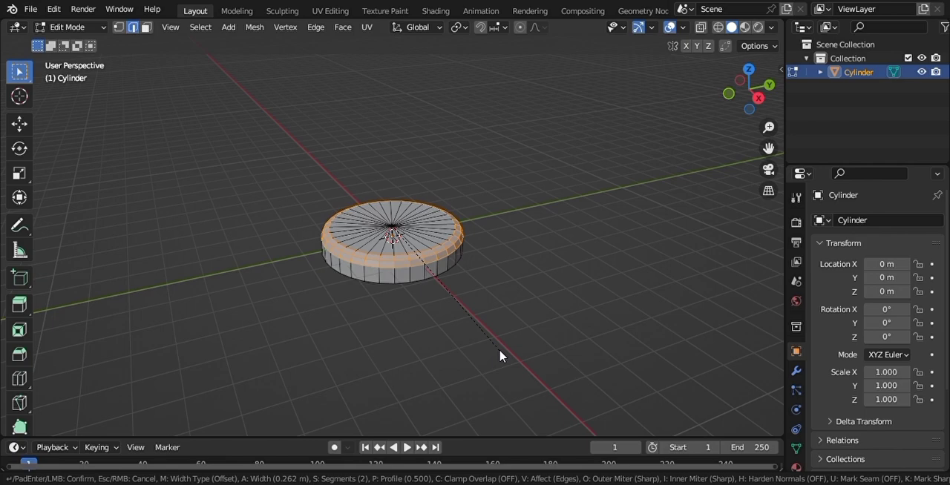
scroll(500, 356, up, 1)
click(500, 356)
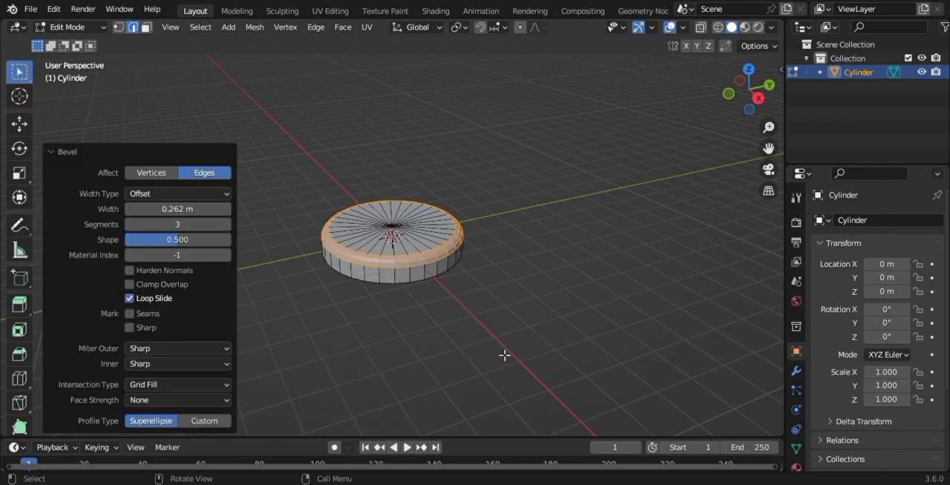
click(589, 257)
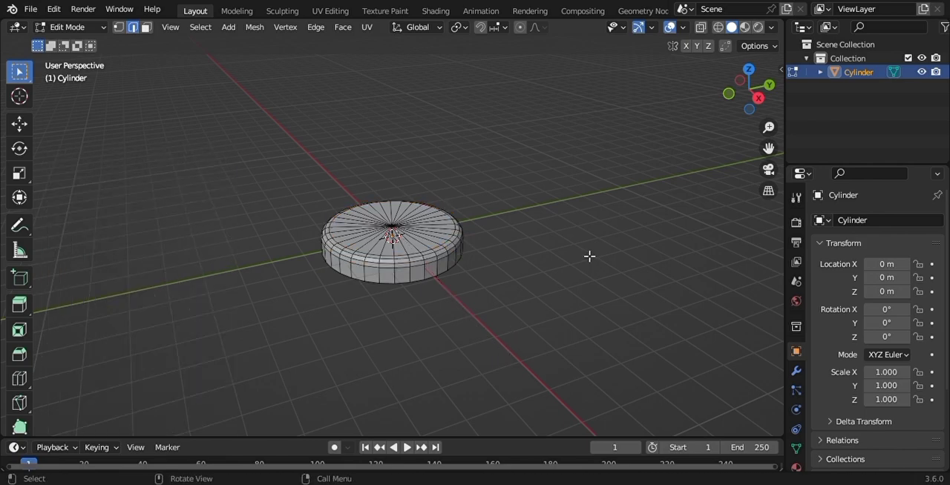
- Select all the triangular faces of the cylinder's bottom cap and delete them
drag(749, 93, 730, 43)
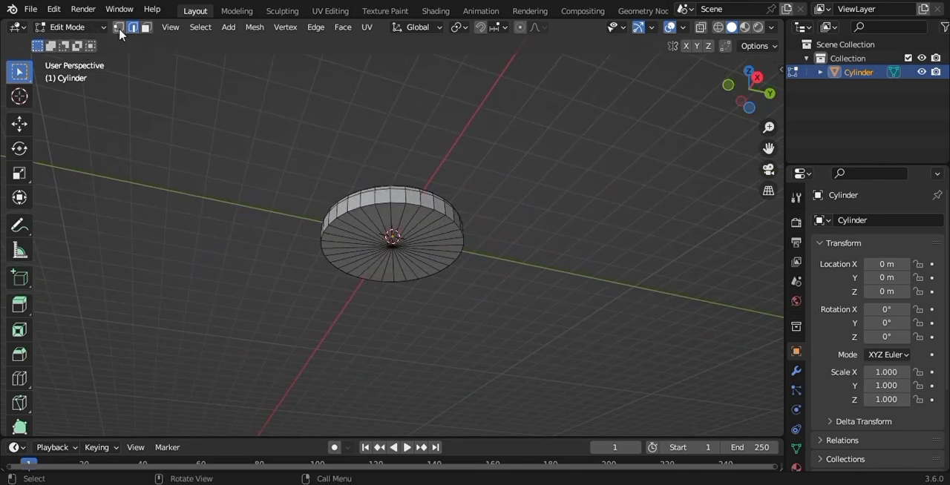
click(146, 28)
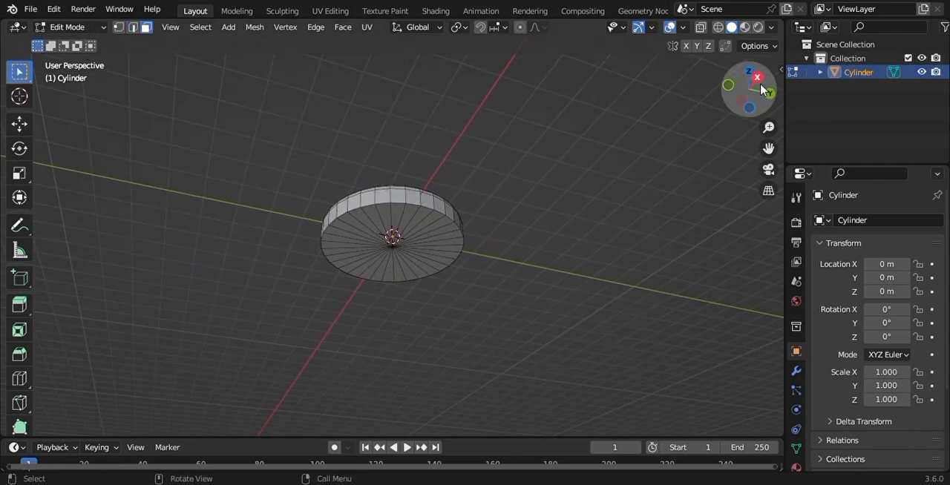
drag(759, 86, 752, 77)
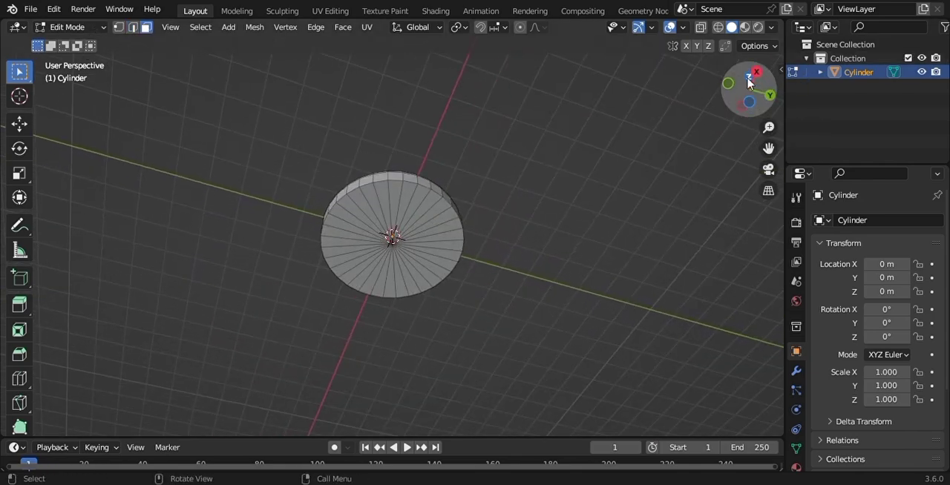
shift+click(397, 196)
shift+click(417, 206)
shift+click(429, 207)
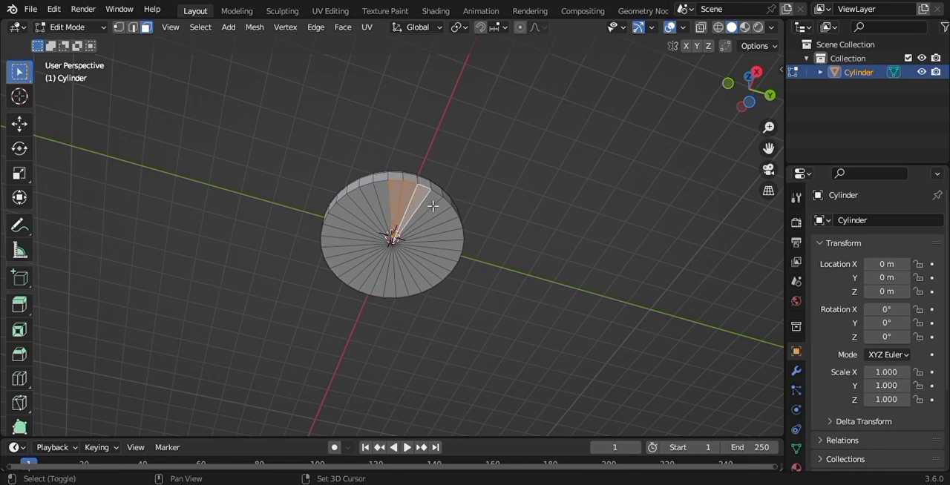
shift+click(440, 211)
shift+click(446, 216)
shift+click(449, 225)
shift+click(454, 236)
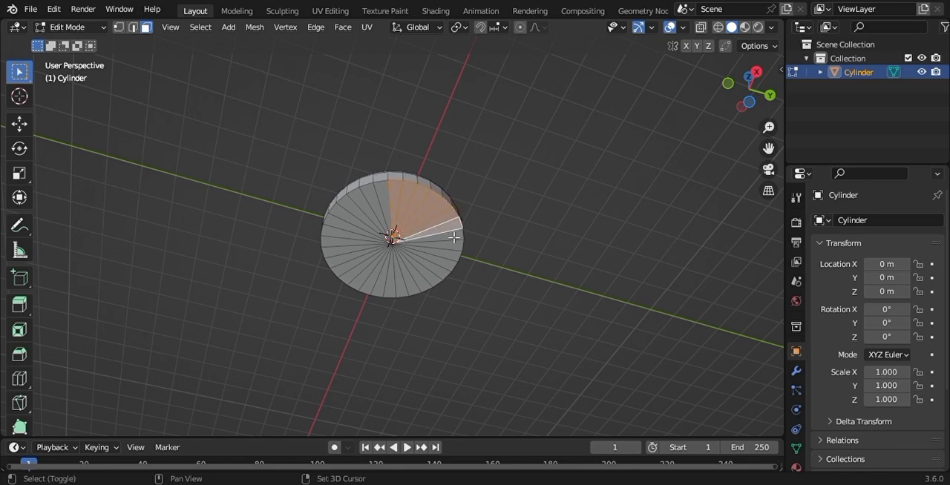
shift+click(454, 250)
shift+click(451, 256)
shift+click(447, 263)
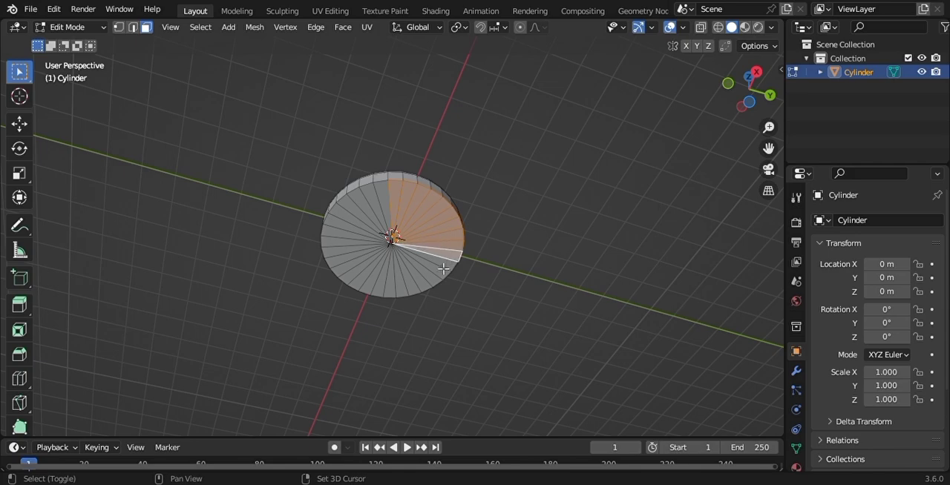
shift+click(442, 269)
shift+click(436, 277)
shift+click(427, 283)
shift+click(417, 289)
shift+click(406, 295)
shift+click(395, 297)
shift+click(387, 297)
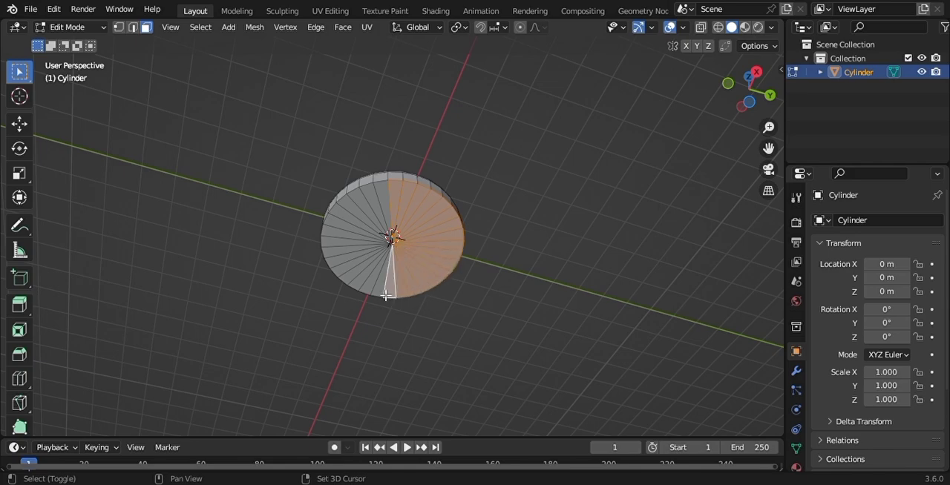
shift+click(380, 295)
shift+click(373, 293)
shift+click(362, 282)
shift+click(357, 273)
shift+click(355, 265)
shift+click(353, 257)
shift+click(354, 251)
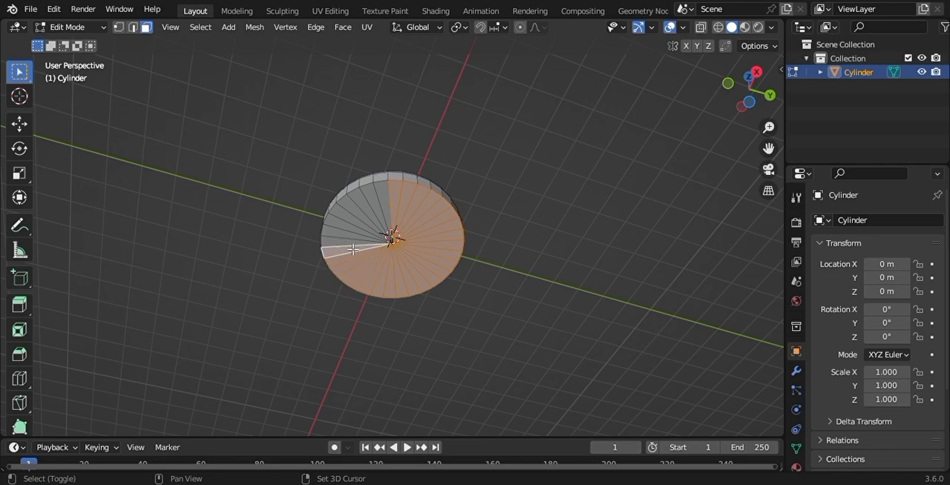
shift+click(356, 245)
shift+click(361, 241)
shift+click(367, 235)
shift+click(370, 230)
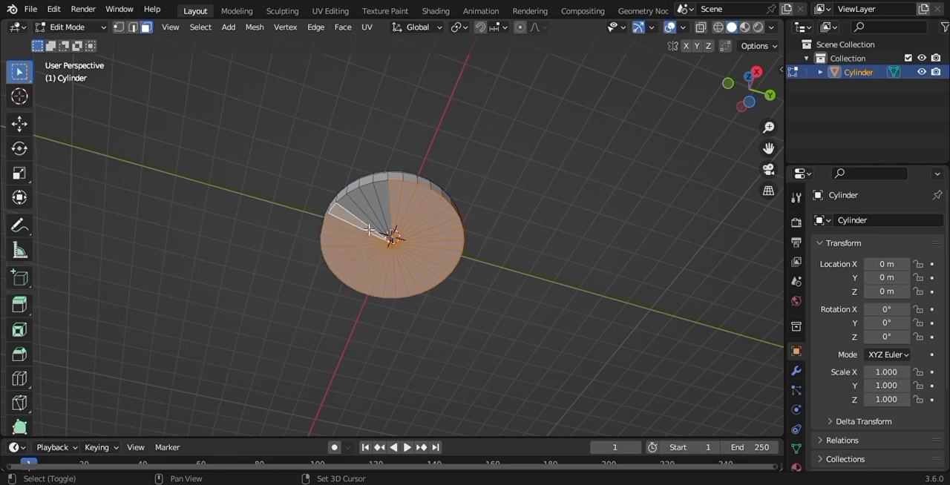
shift+click(372, 223)
shift+click(377, 218)
shift+click(382, 213)
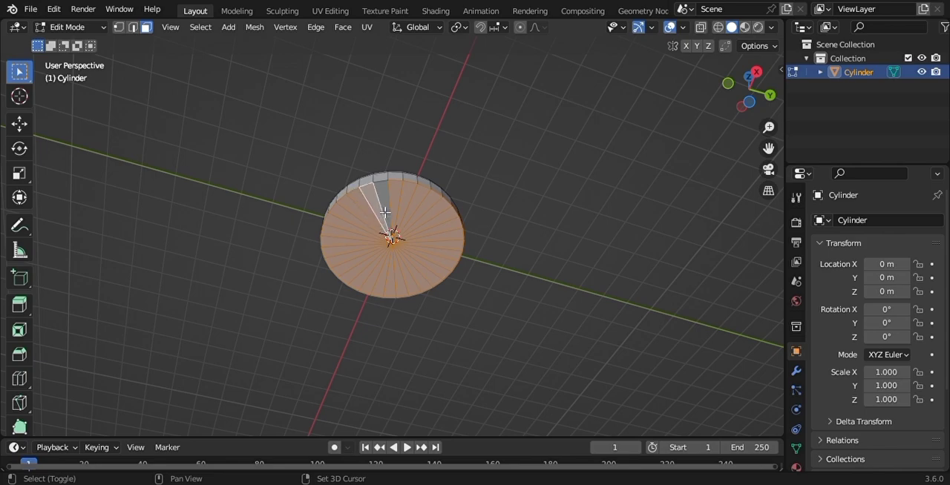
shift+click(387, 208)
shift+click(385, 204)
shift+click(375, 200)
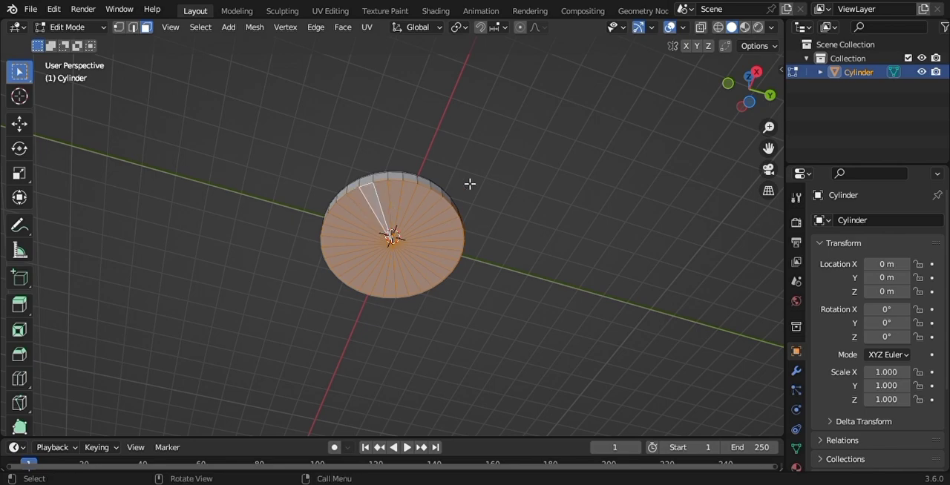
right_click(472, 183)
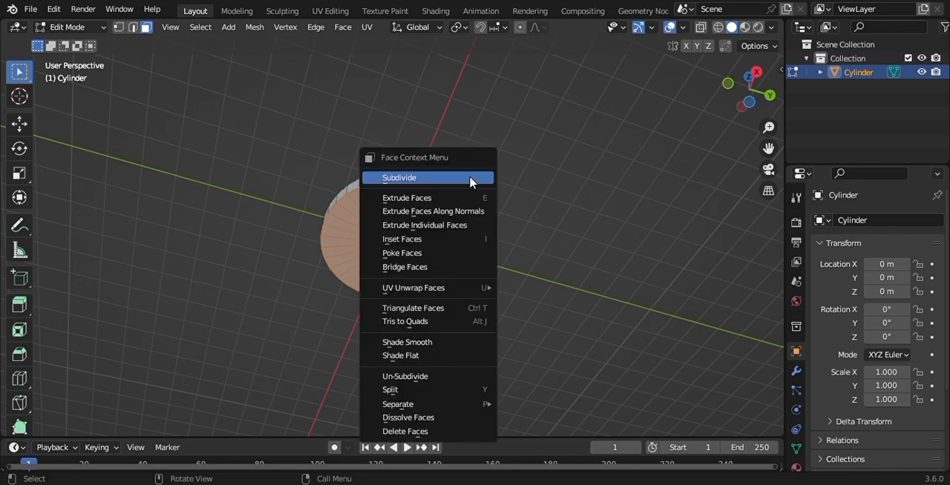
click(437, 431)
- Select the ring of faces around the cylinder's side wall and apply Checker Deselect to keep every other face
drag(747, 102, 742, 53)
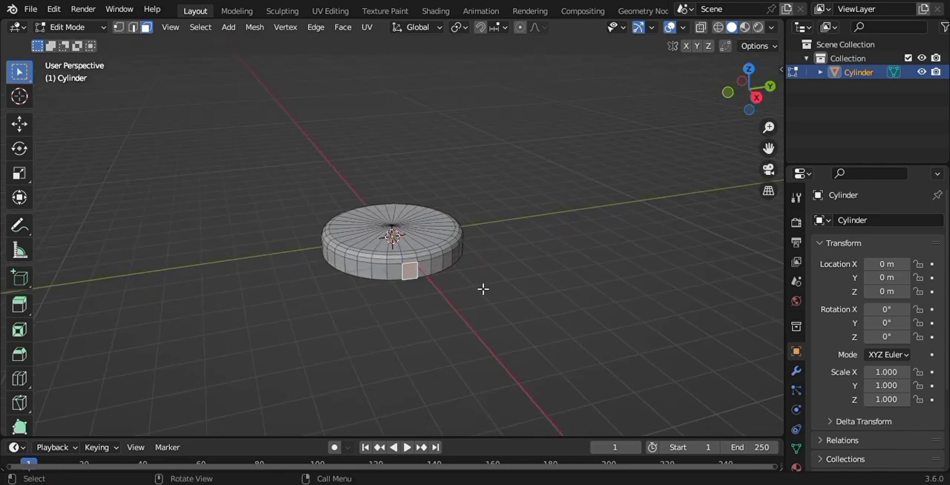
alt+click(408, 273)
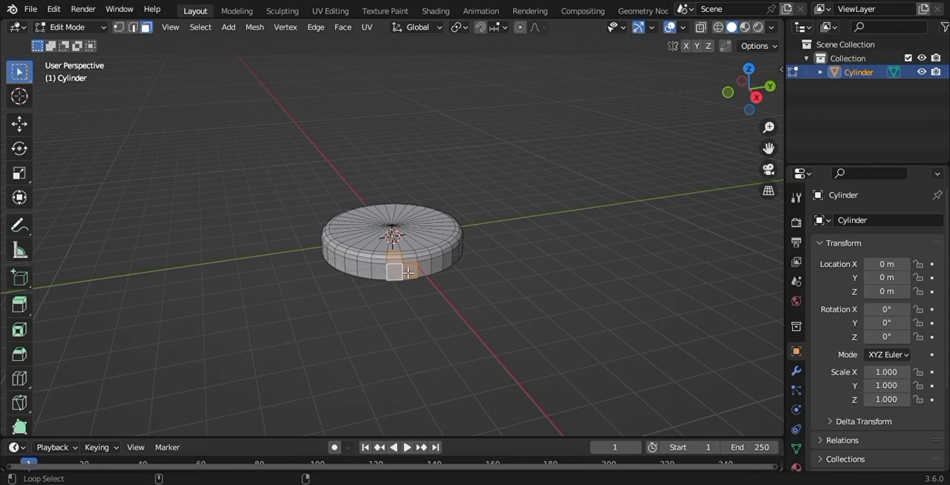
click(561, 275)
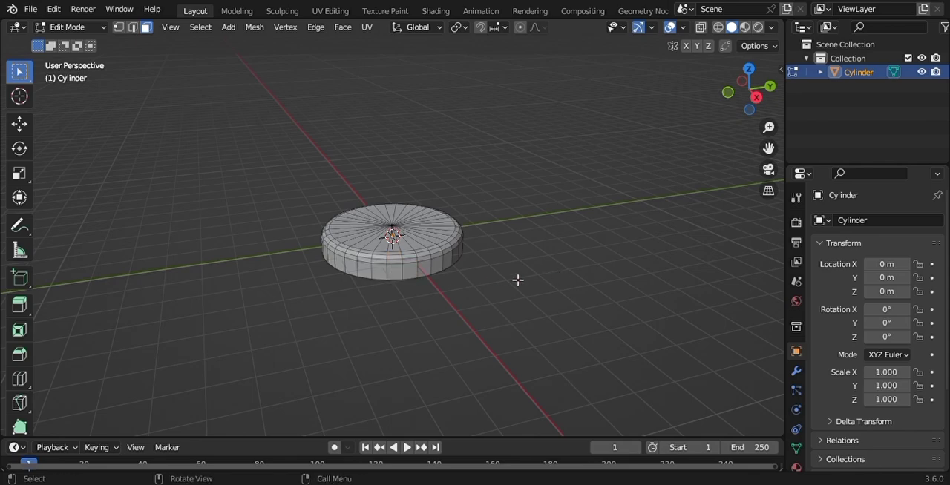
alt+click(418, 276)
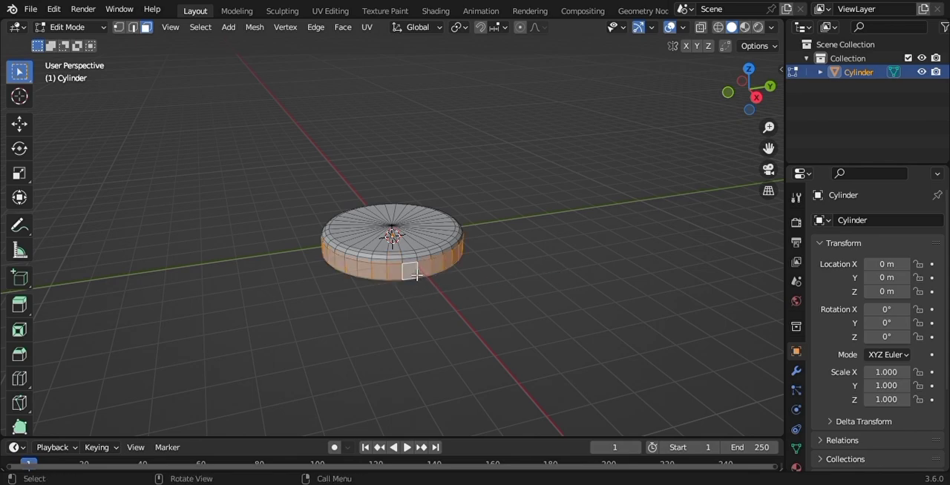
click(200, 26)
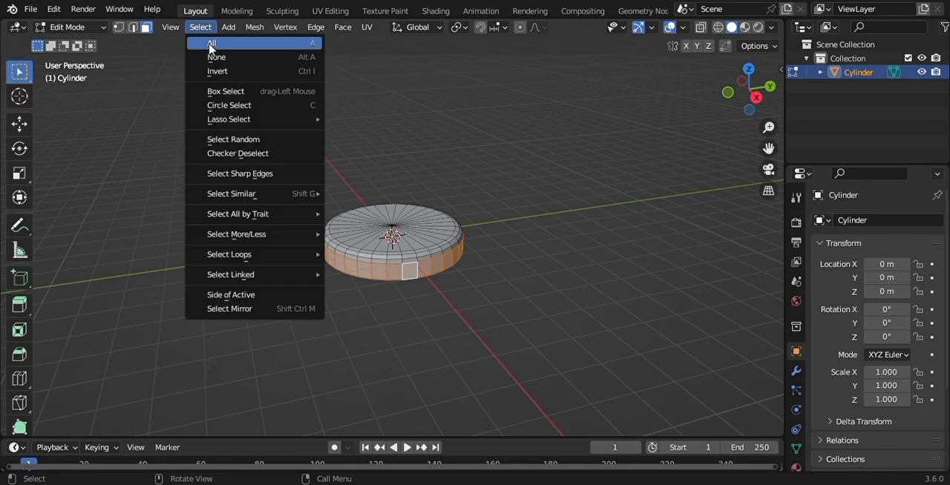
click(260, 155)
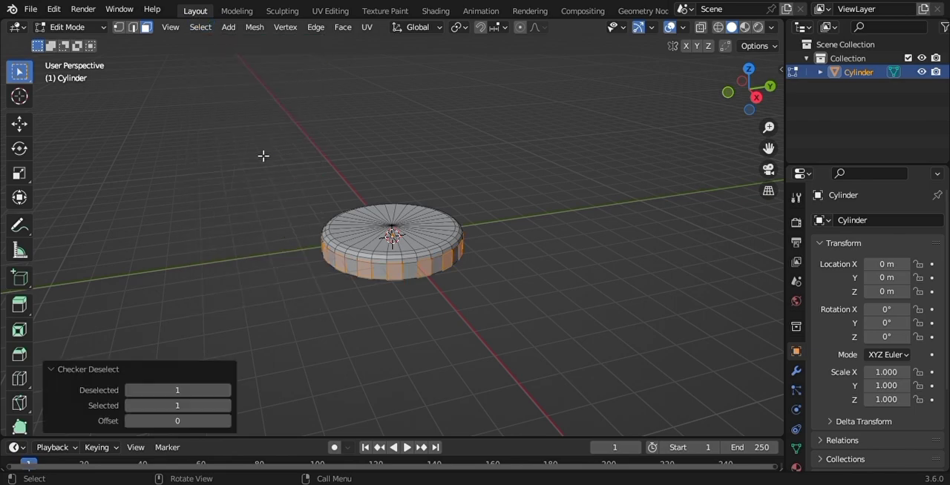
- Extrude the alternating side faces in place and scale them inward uniformly to about 0.926
right_click(536, 235)
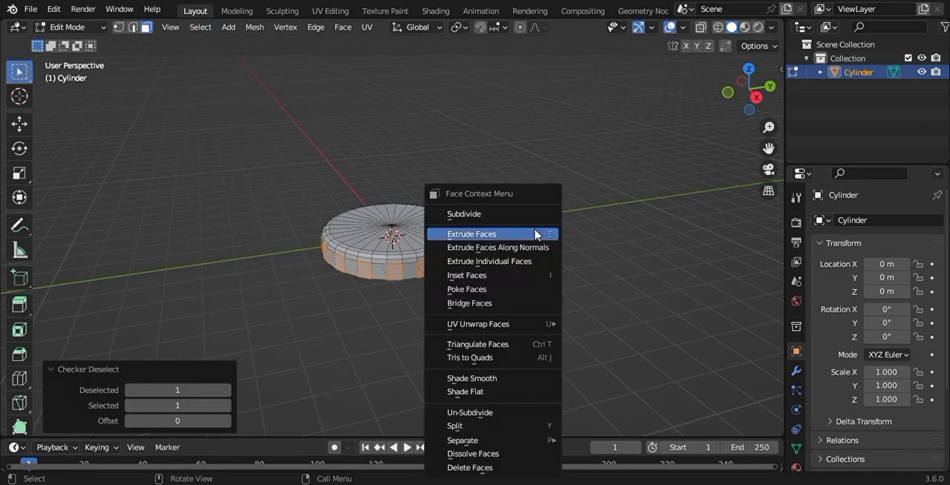
click(541, 236)
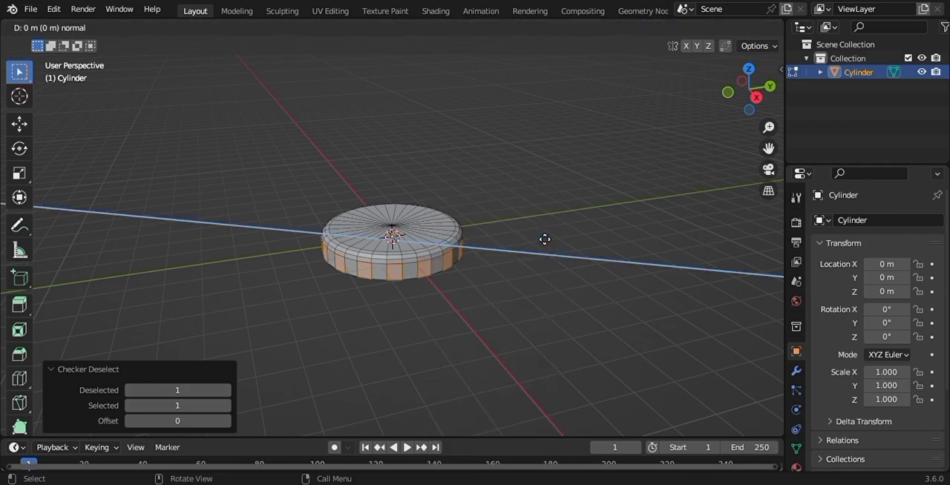
right_click(545, 238)
key(s)
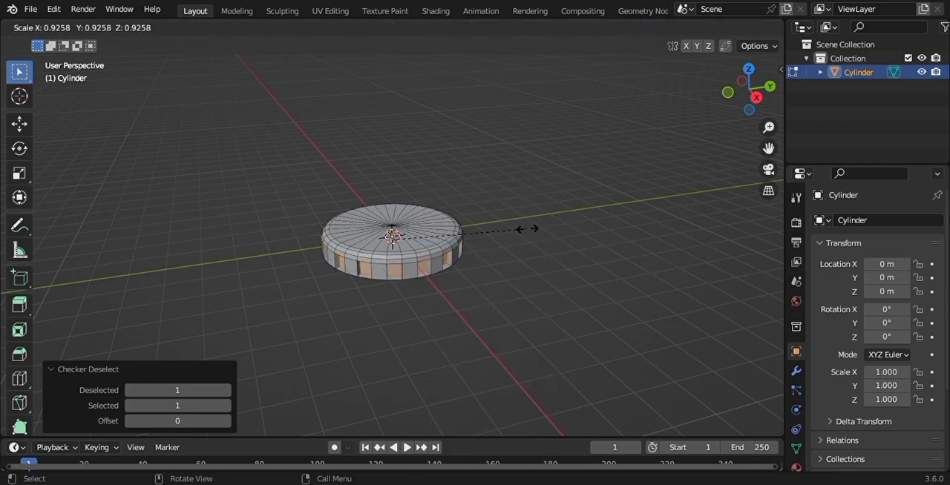
click(527, 229)
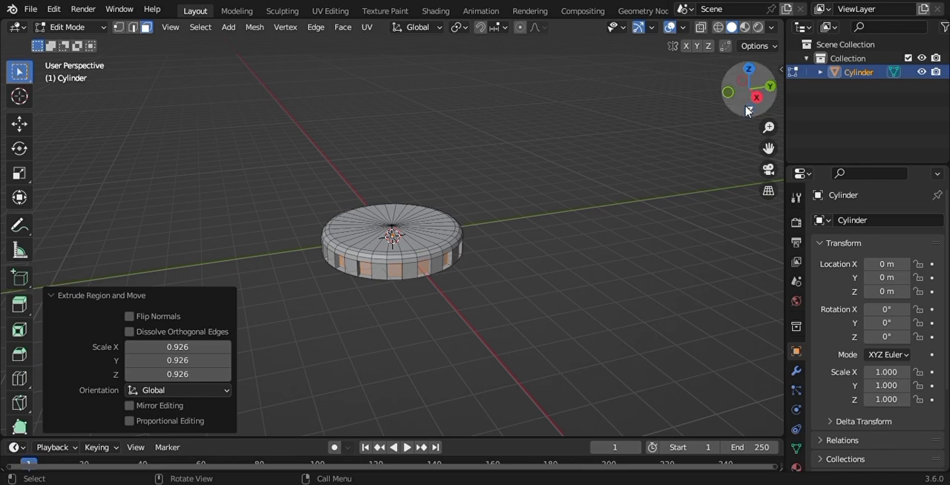
- Select the small bottom face of every recess around the cylinder's side and delete these faces
click(434, 281)
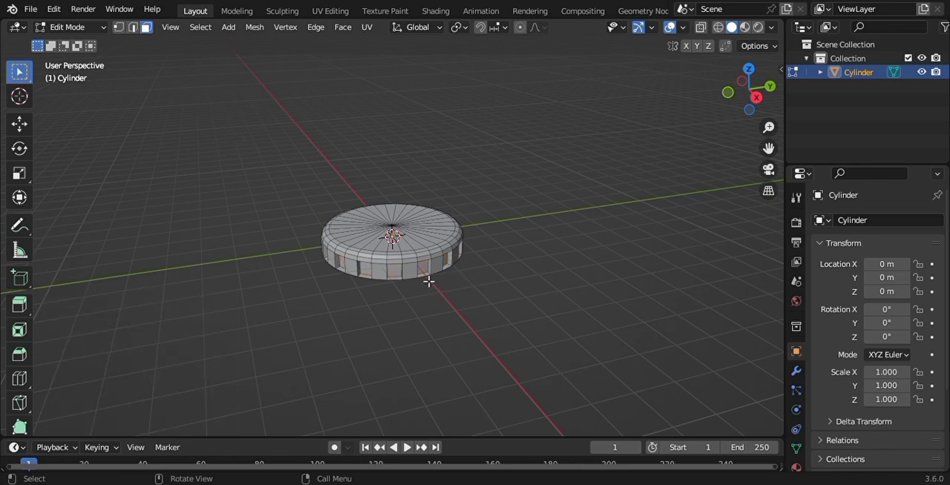
click(419, 281)
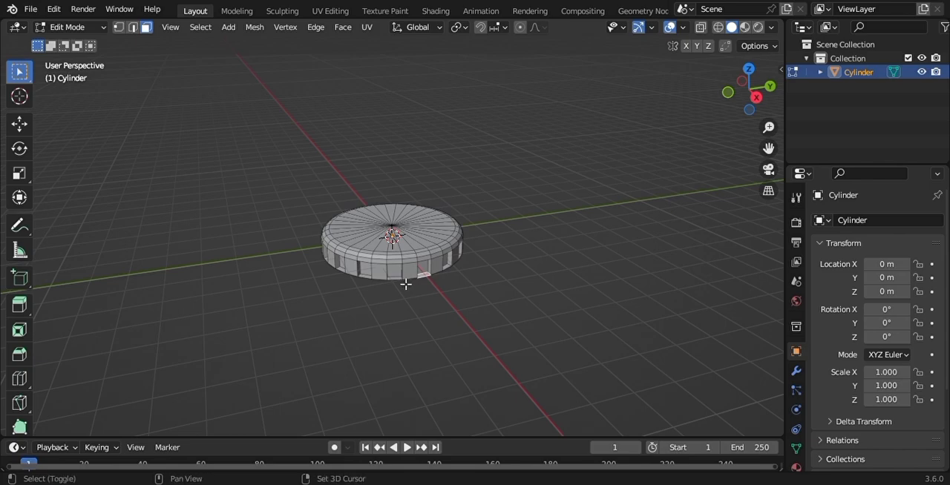
shift+click(398, 282)
shift+click(359, 278)
shift+click(341, 273)
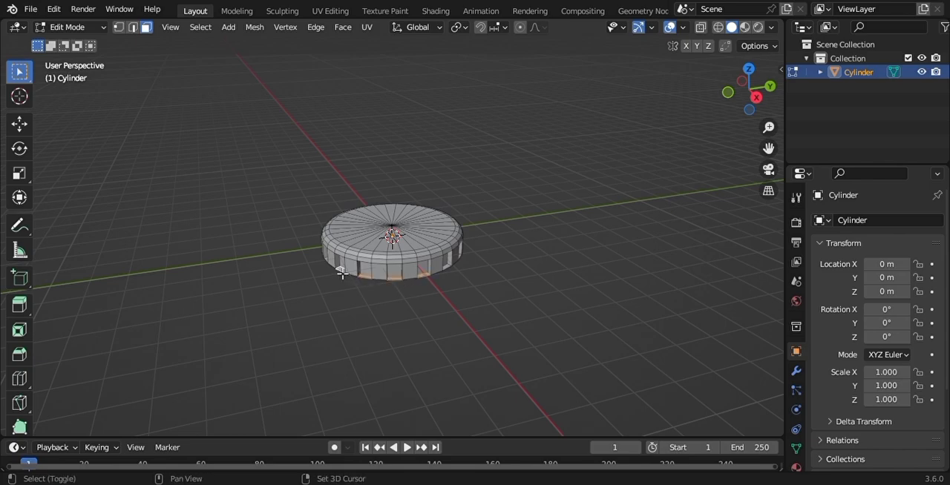
shift+click(458, 266)
shift+click(463, 260)
drag(770, 88, 558, 108)
shift+click(359, 290)
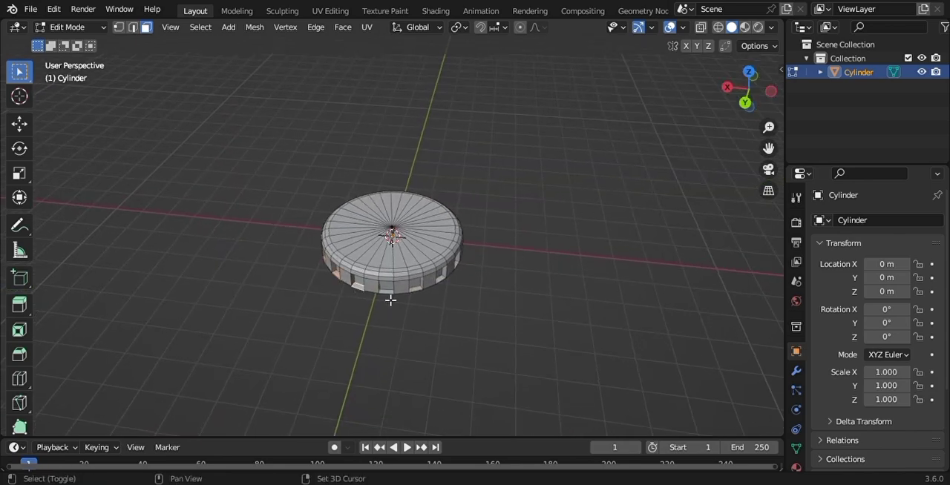
shift+click(391, 292)
shift+click(415, 290)
shift+click(447, 279)
shift+click(460, 261)
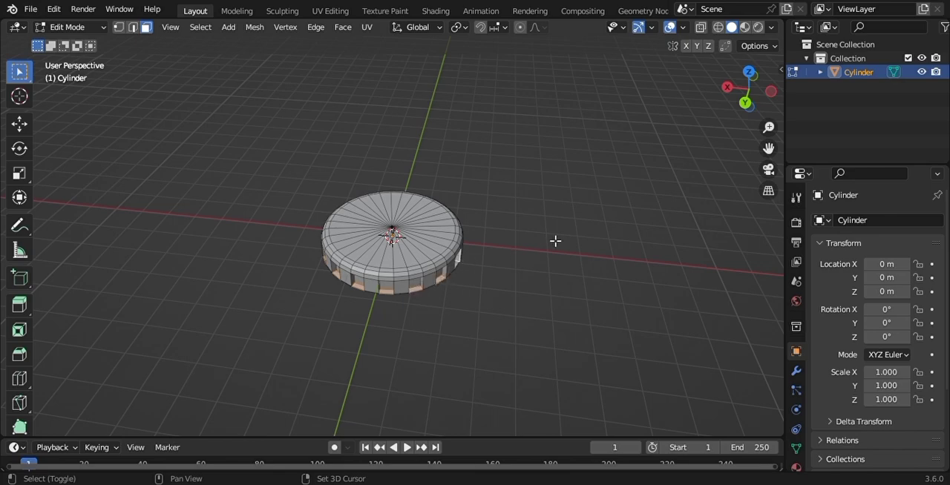
shift+click(461, 265)
drag(751, 95, 745, 127)
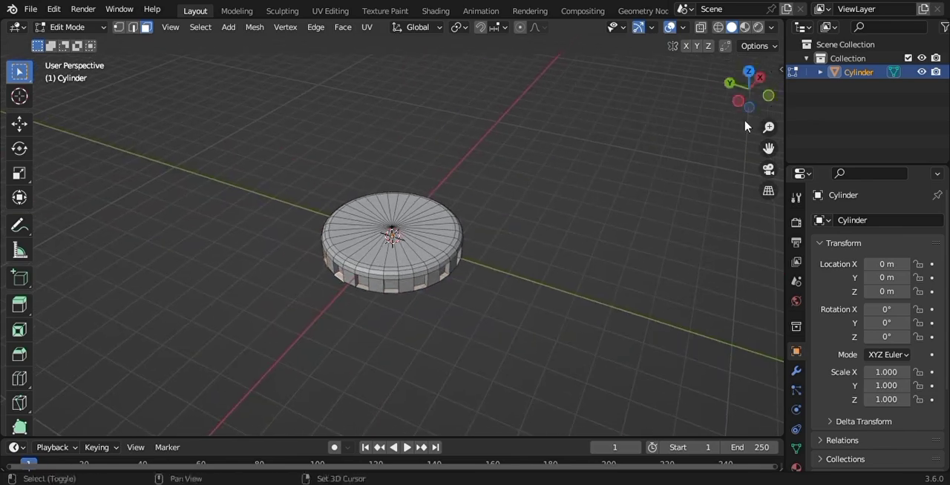
shift+click(366, 294)
shift+click(395, 294)
shift+click(429, 289)
shift+click(449, 281)
drag(753, 89, 694, 174)
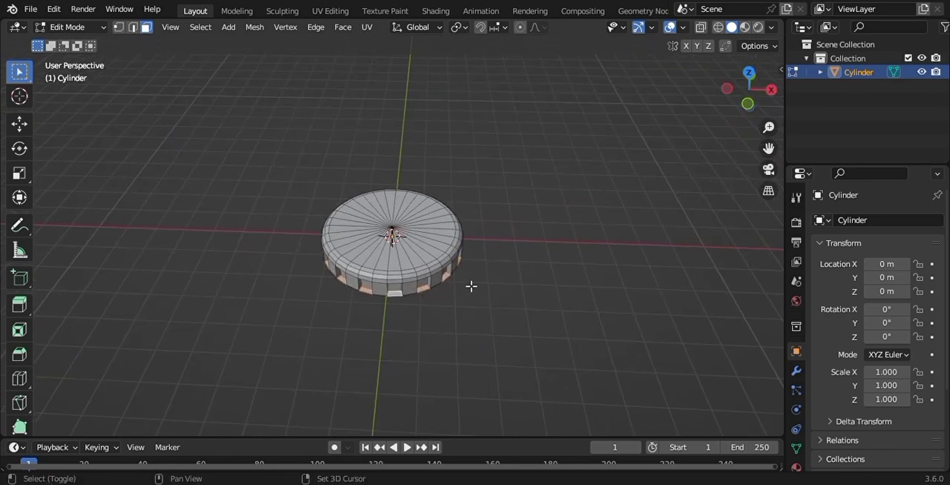
right_click(545, 225)
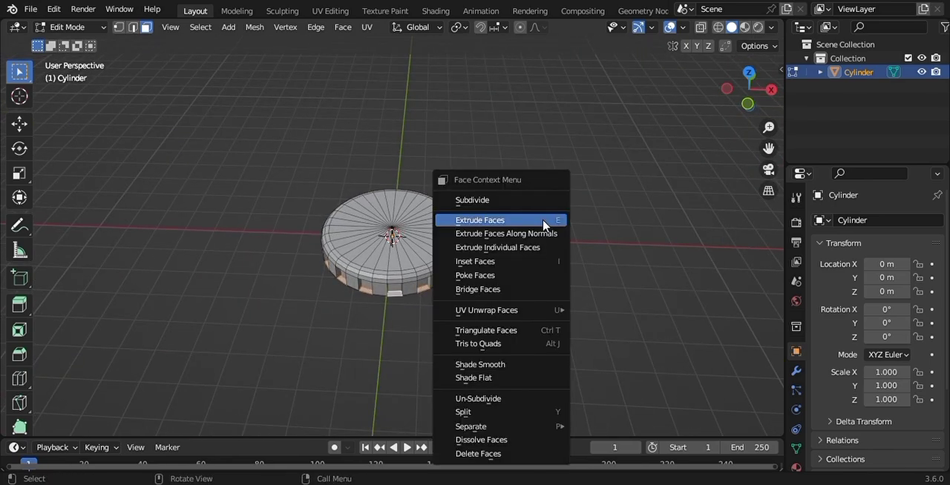
click(493, 454)
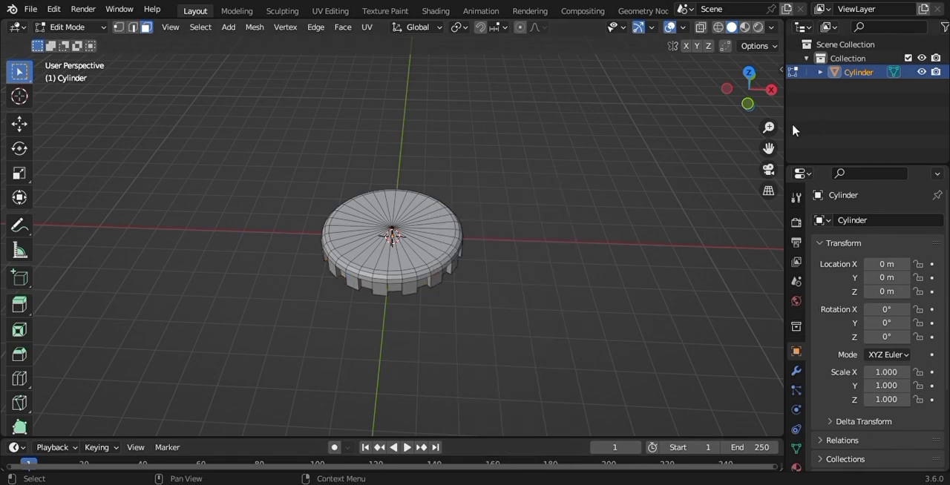
- Add a Solidify modifier to the cylinder with a thickness of 0.06 m
drag(757, 97, 748, 83)
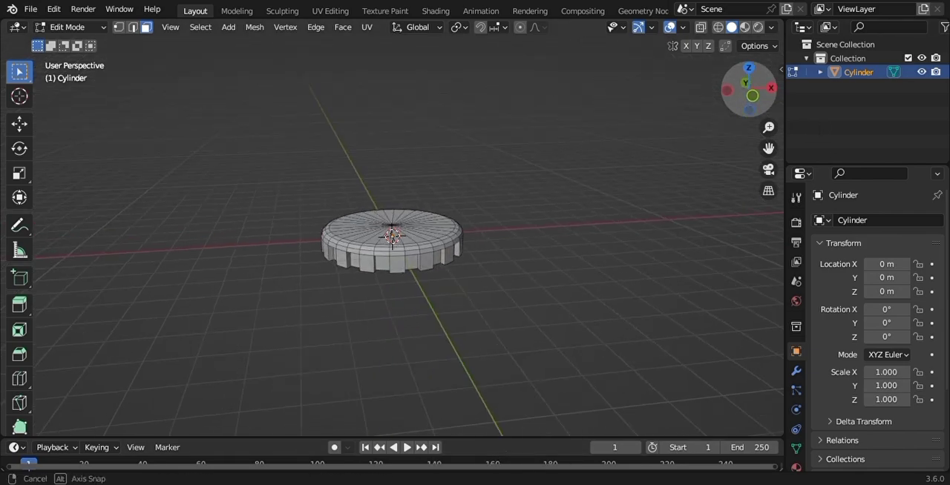
click(796, 370)
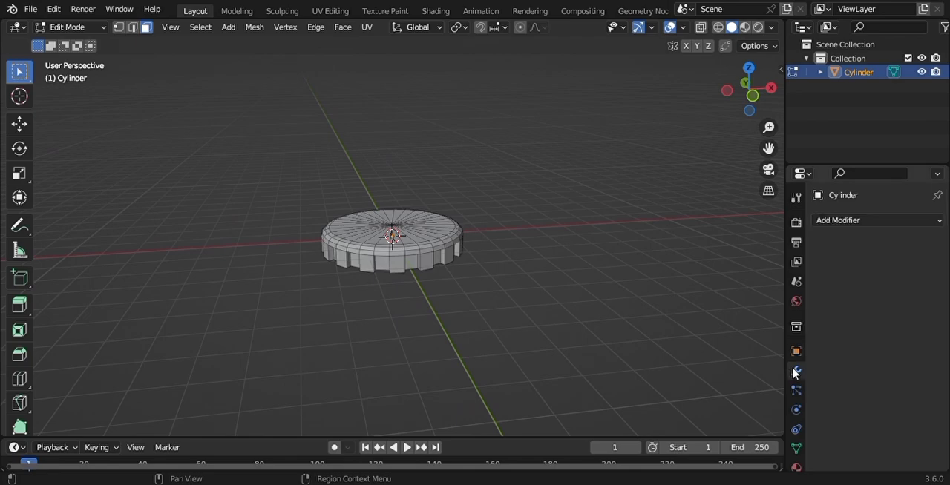
click(851, 221)
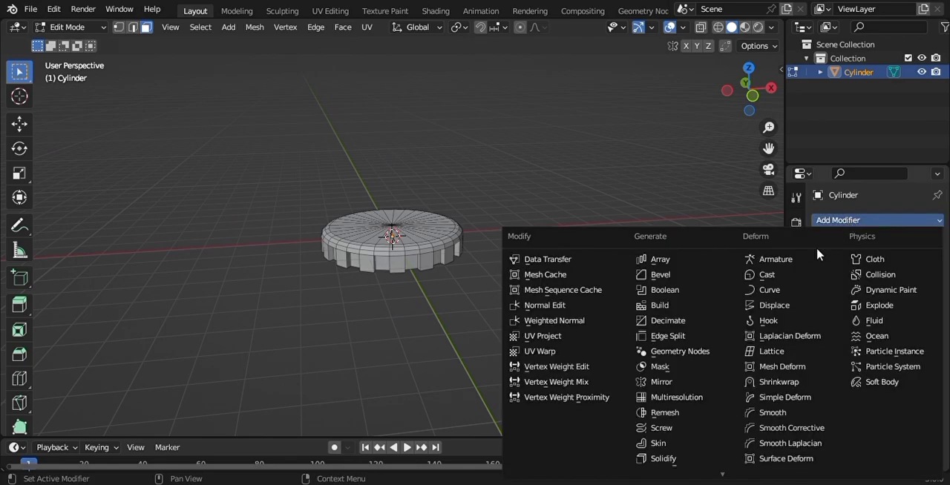
click(667, 460)
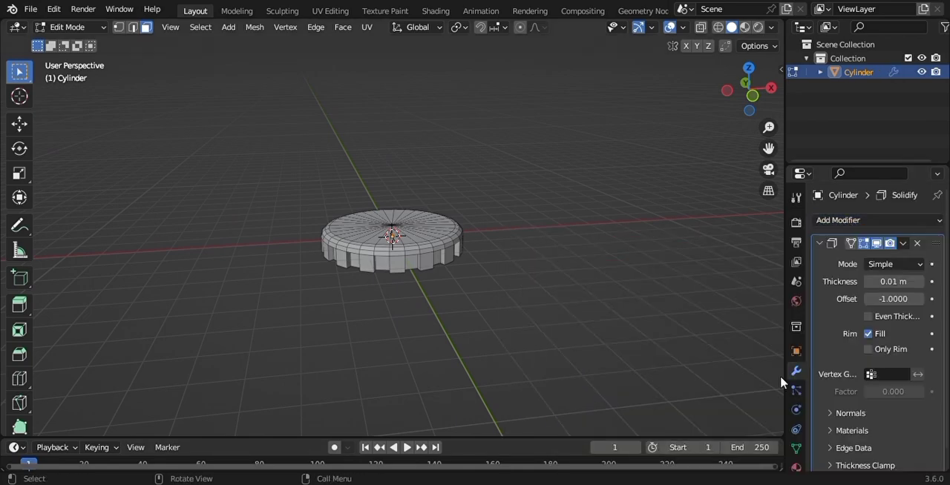
click(919, 285)
click(919, 282)
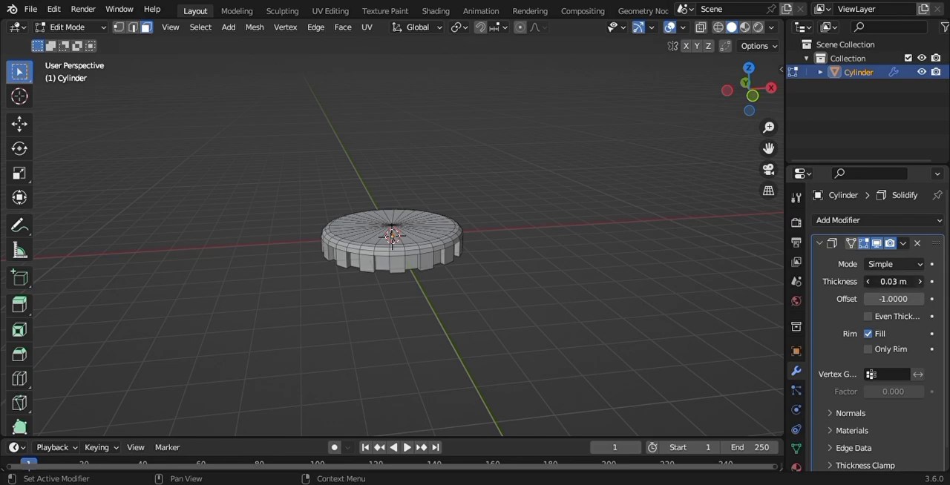
click(919, 281)
click(919, 282)
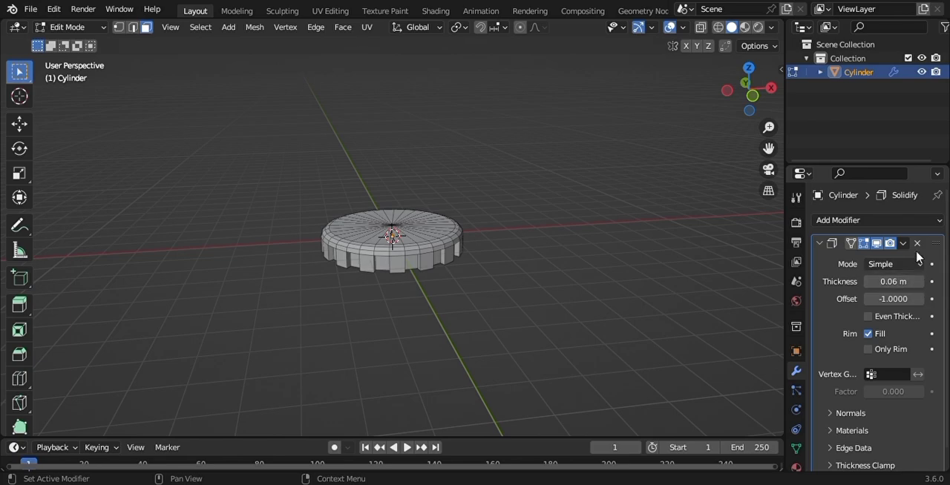
- Add a Subdivision Surface modifier after the Solidify modifier and set its viewport levels to 5
click(900, 221)
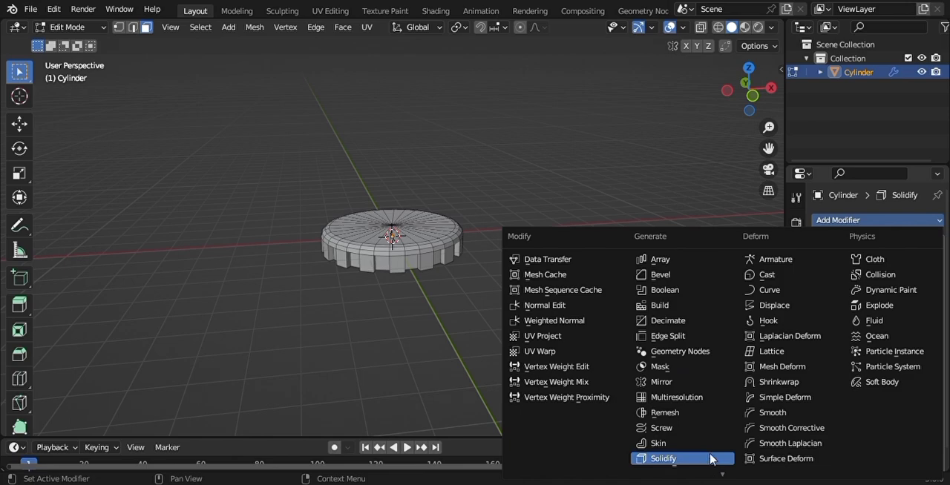
scroll(710, 460, down, 1)
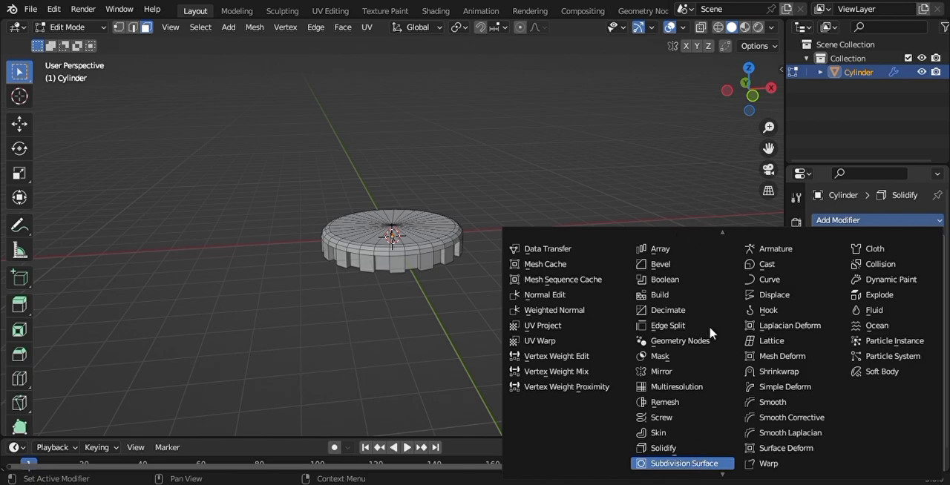
click(671, 464)
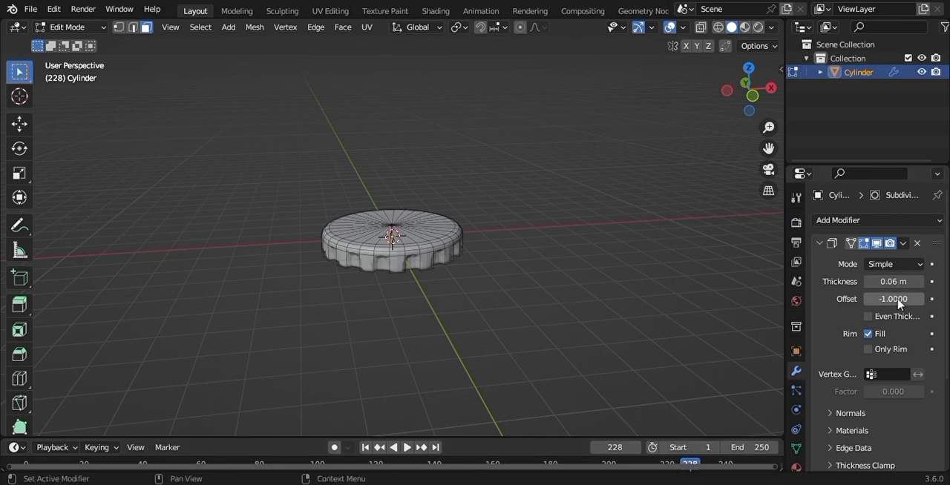
mouse_move(943, 249)
mouse_down()
mouse_move(943, 276)
mouse_move(948, 239)
mouse_up()
scroll(927, 334, down, 4)
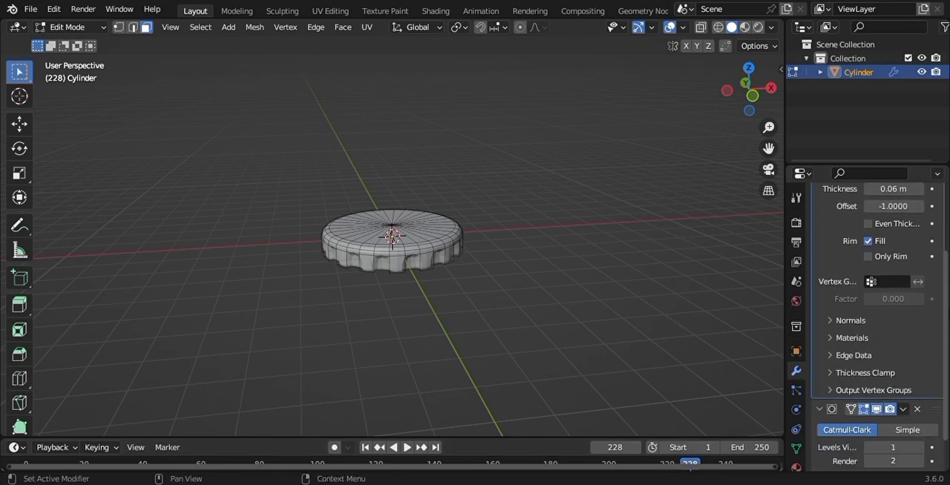
click(920, 409)
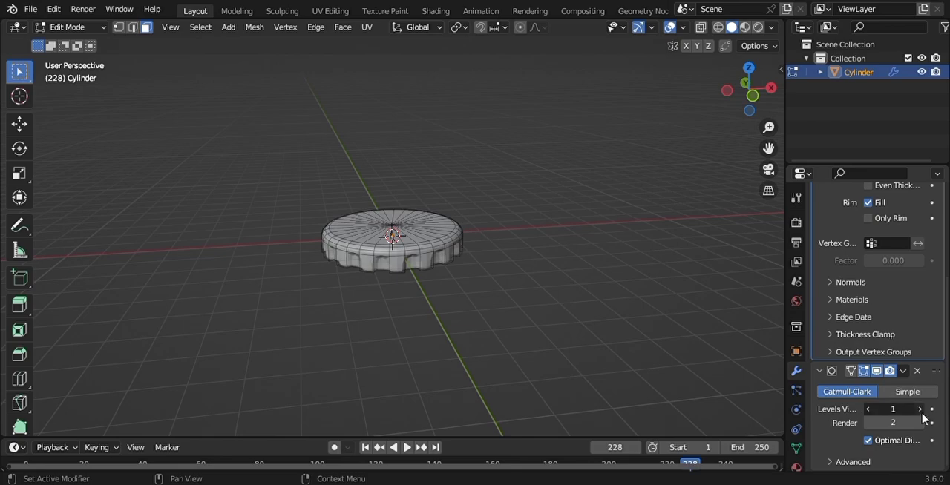
click(919, 409)
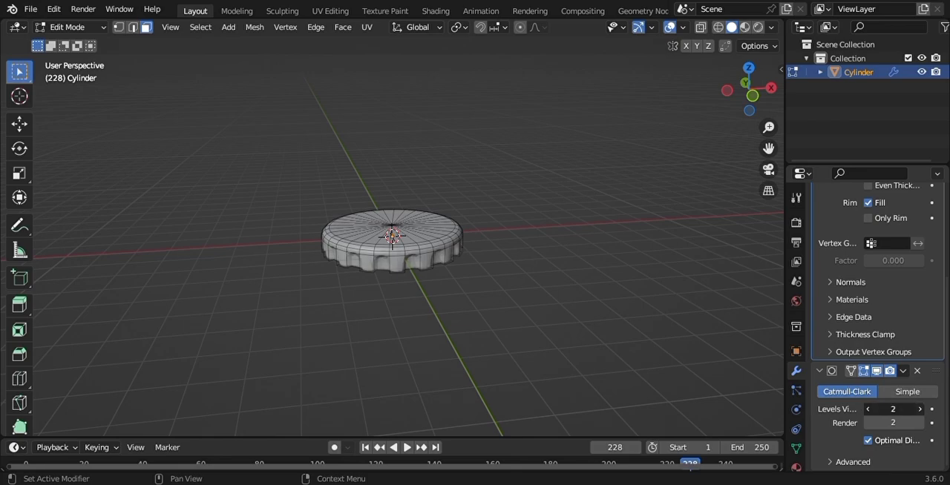
click(920, 408)
click(920, 410)
- Switch to Object Mode and apply Shade Smooth to the cap
drag(769, 93, 727, 109)
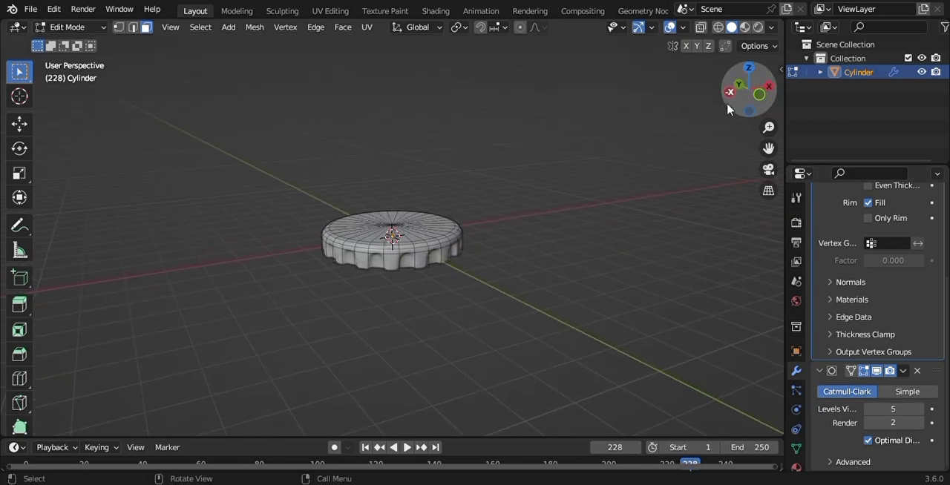
click(75, 28)
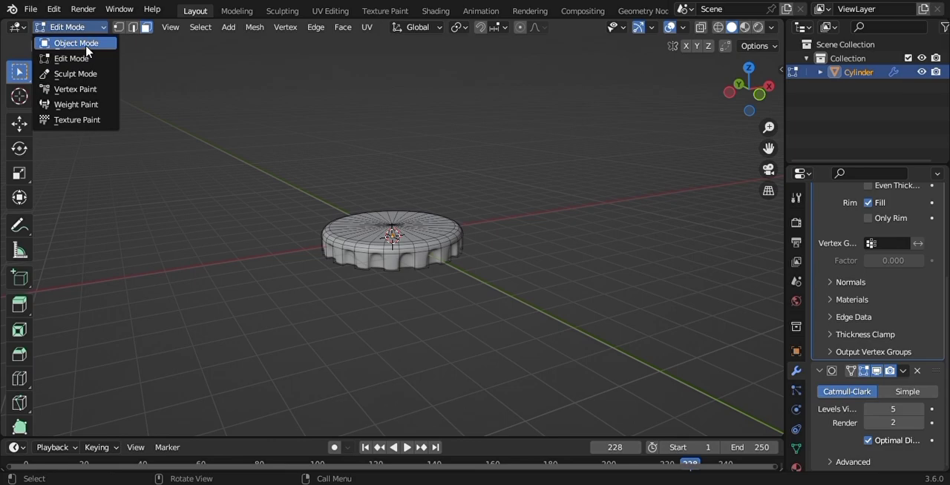
click(86, 44)
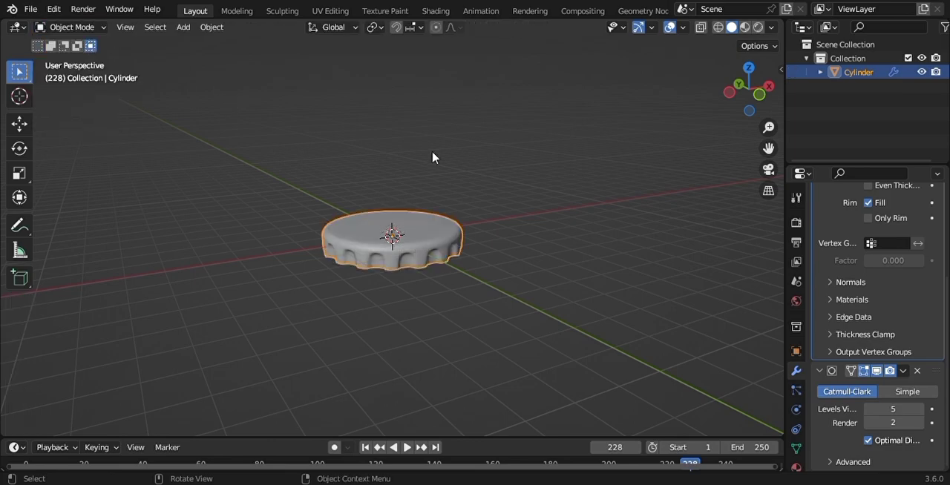
click(459, 154)
click(457, 225)
right_click(488, 223)
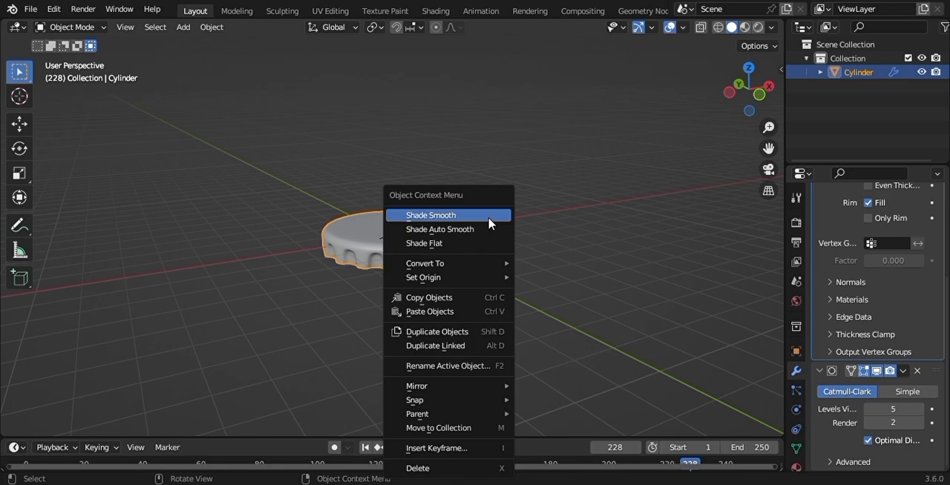
click(448, 220)
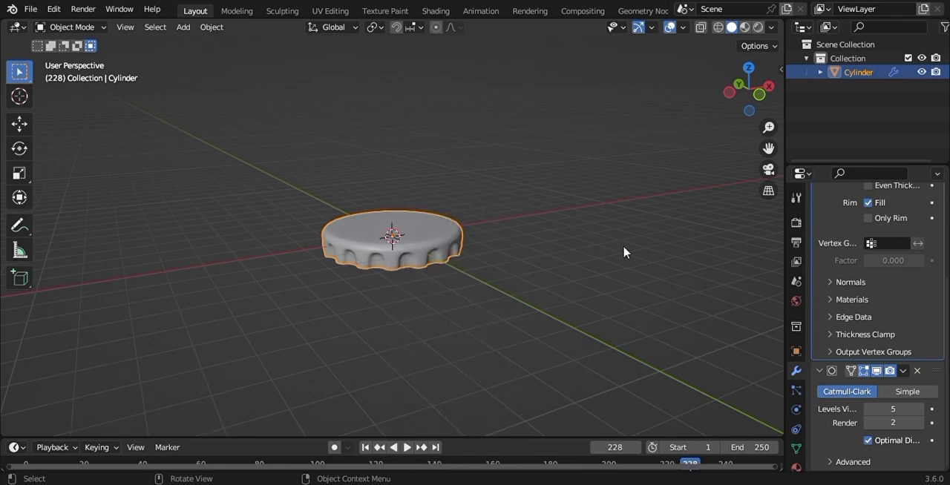
- Drive the cap's Z rotation with the expression #frame/22 and play the animation
key(n)
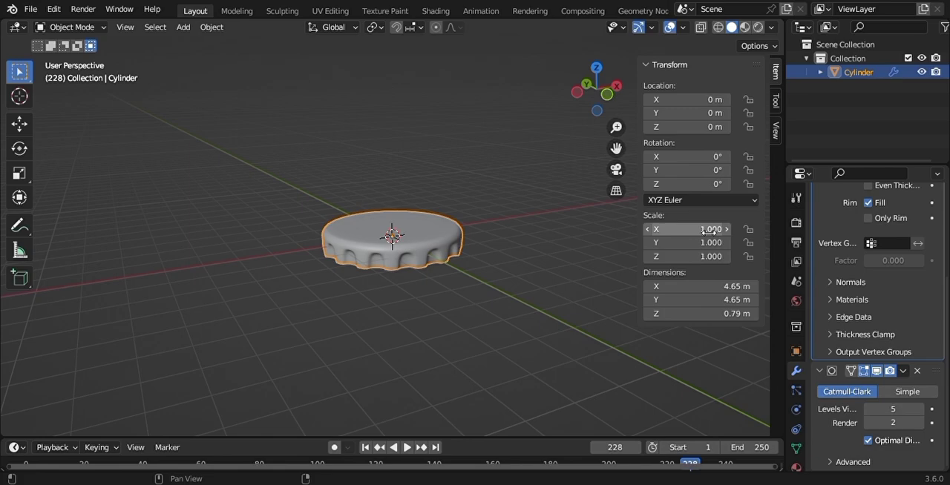
click(683, 186)
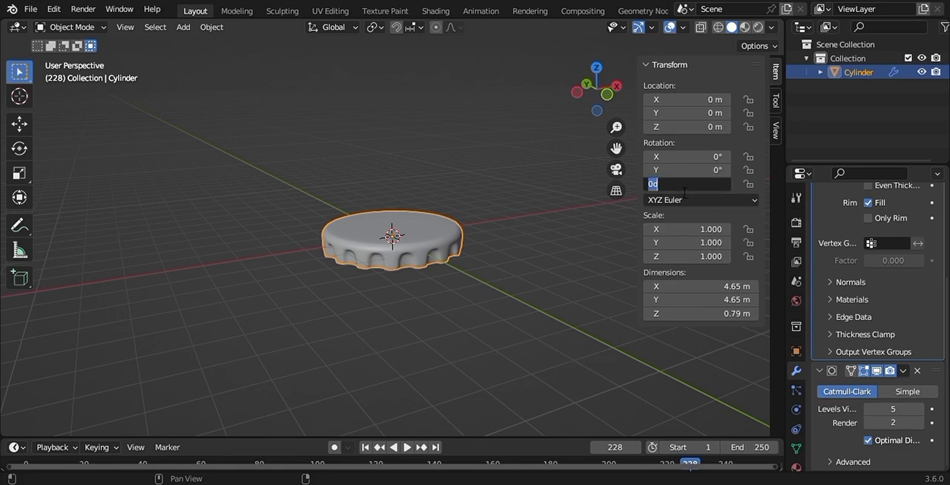
key(BackSpace)
text(#frame/22)
key(Return)
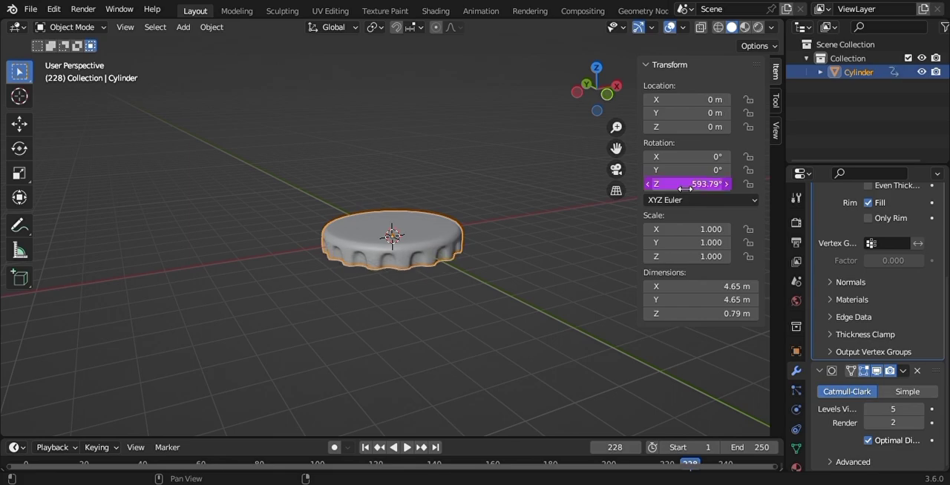
key(space)
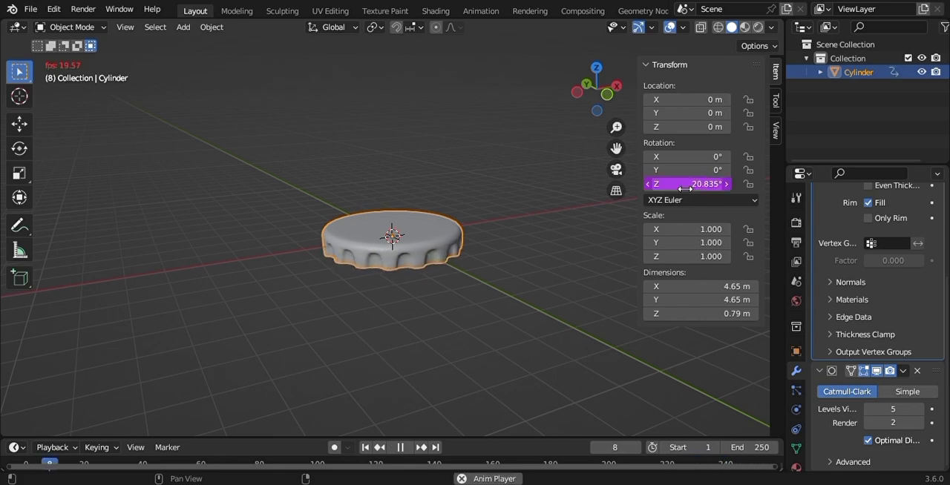